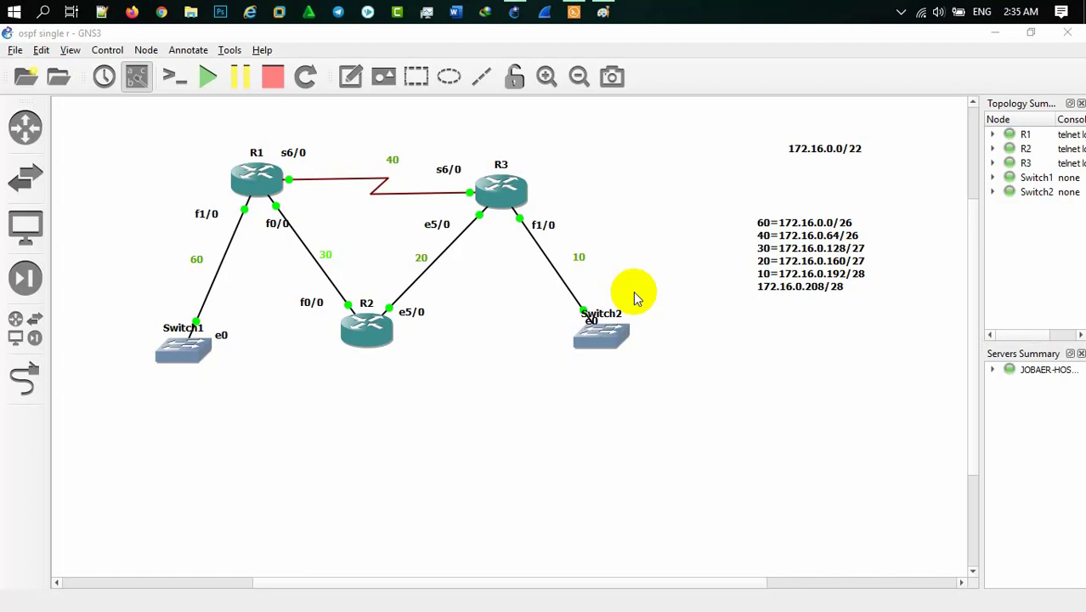
Step: Switch to R3's console in Solar-PuTTY, move its window aside, and enter RIP configuration with router rip
{"action": "left_click", "coordinate": [575, 12]}
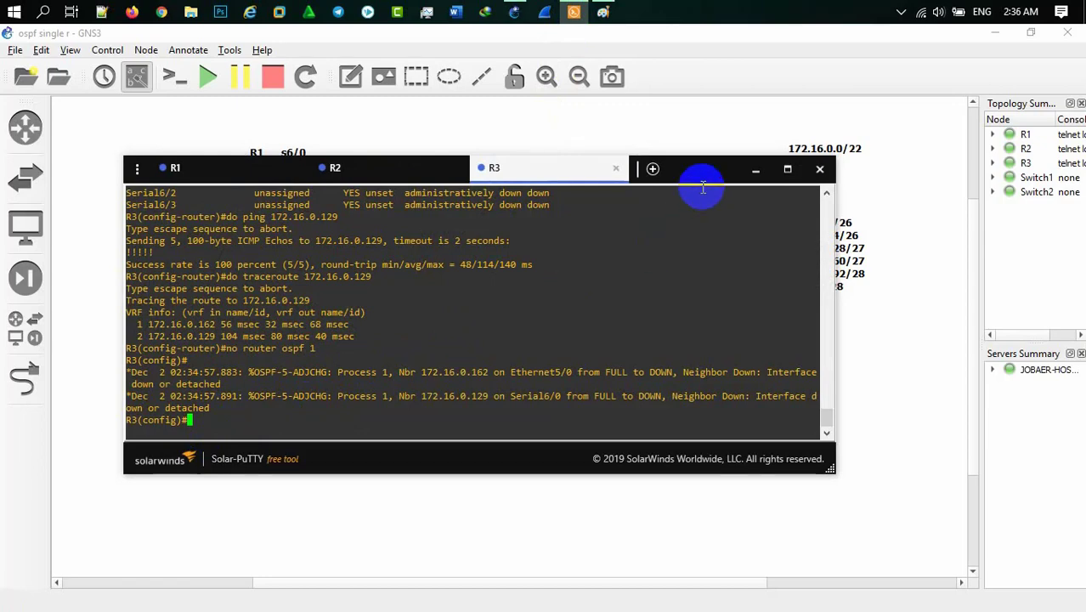
{"action": "left_click_drag", "start_coordinate": [679, 168], "coordinate": [732, 182]}
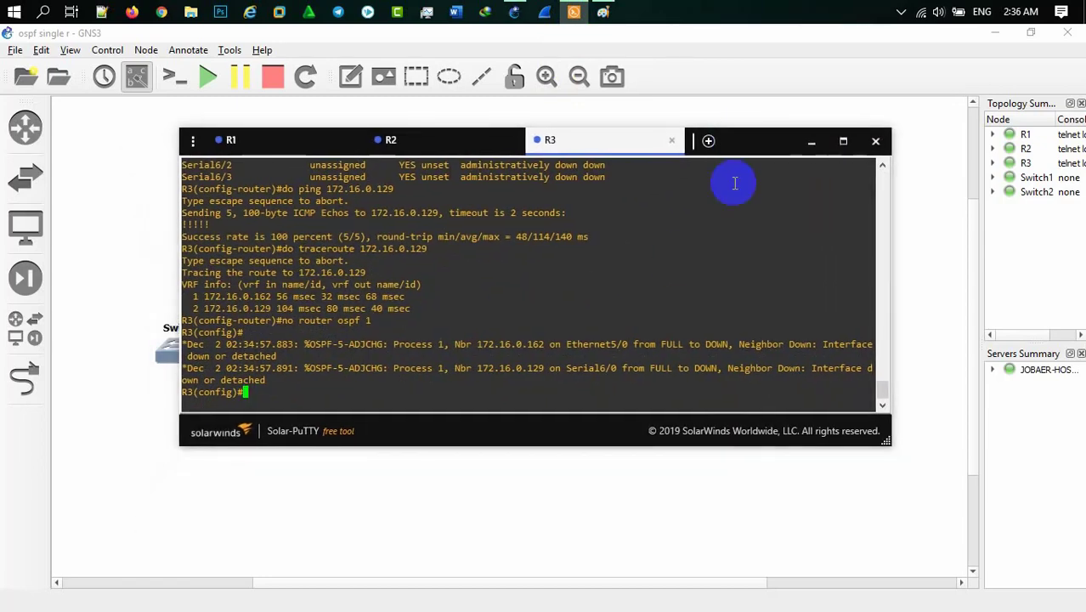
{"action": "left_click_drag", "start_coordinate": [751, 136], "coordinate": [866, 127]}
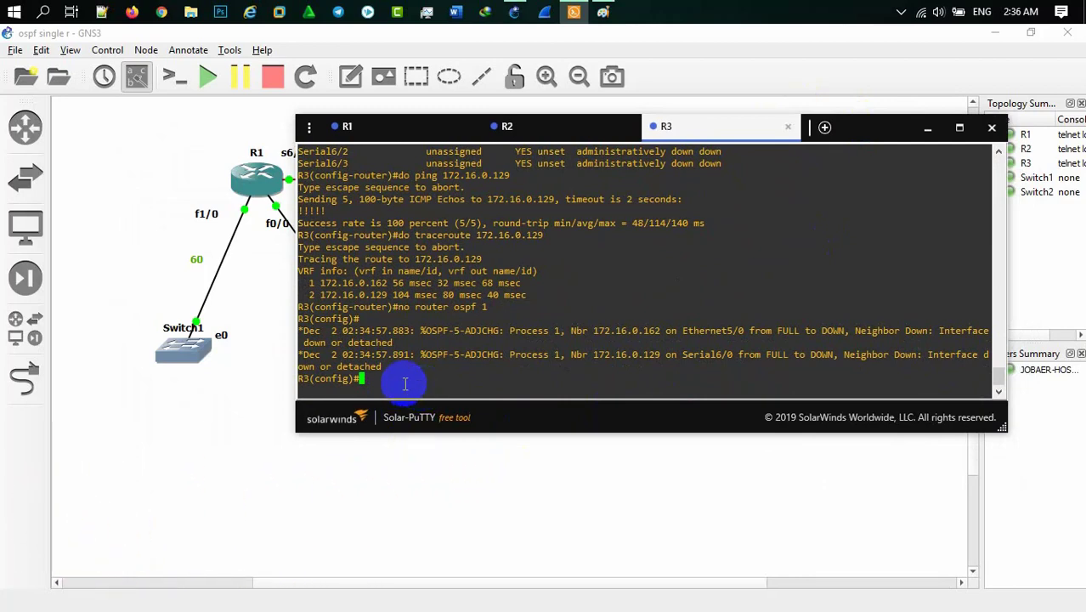
{"action": "type", "text": "rou"}
{"action": "key", "text": "Tab"}
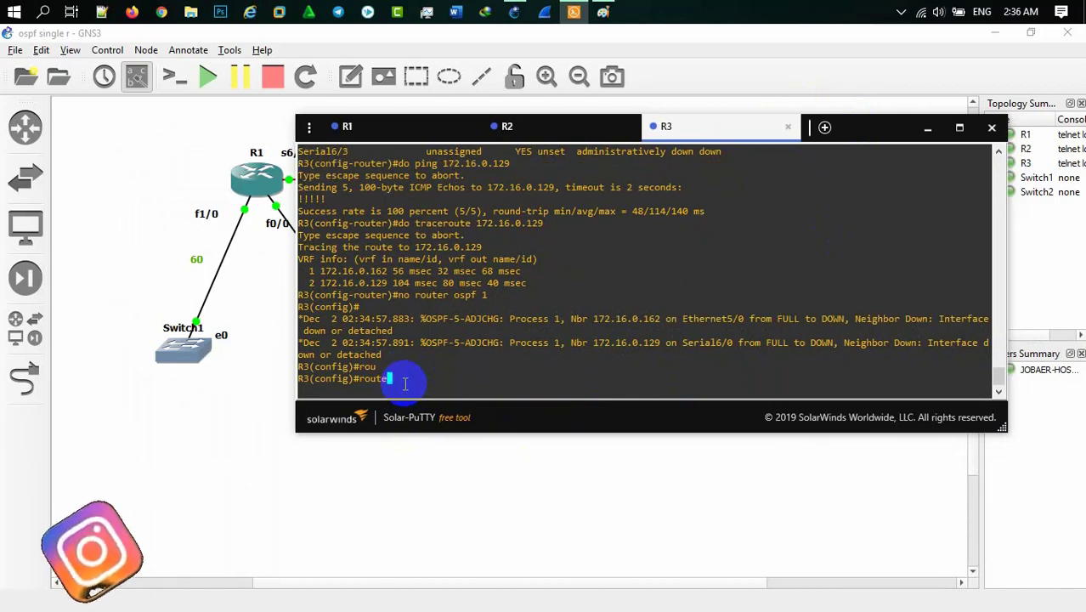
{"action": "type", "text": "r "}
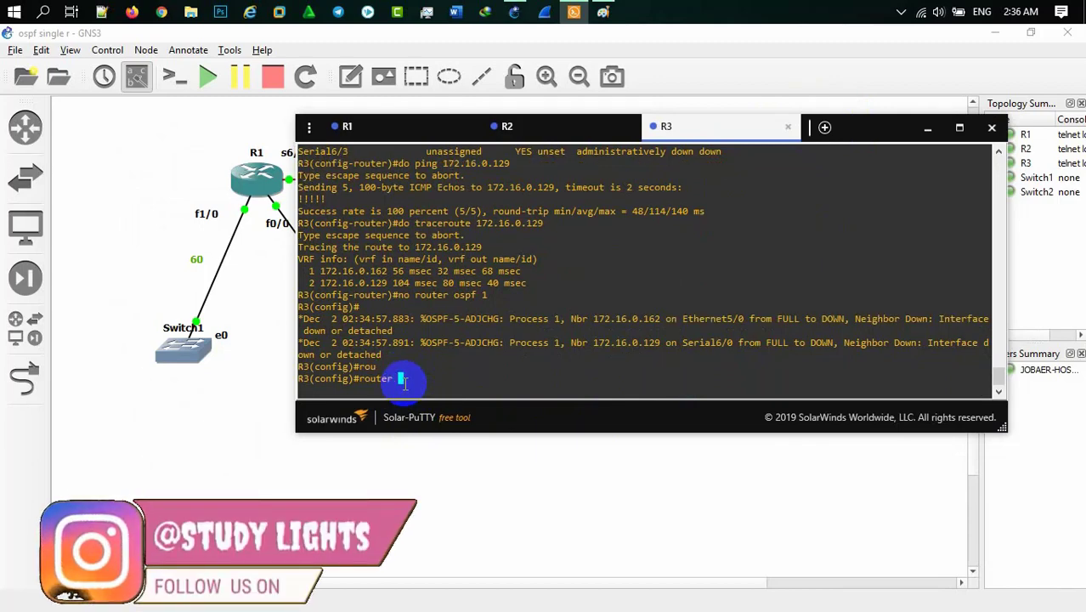
{"action": "type", "text": "rip"}
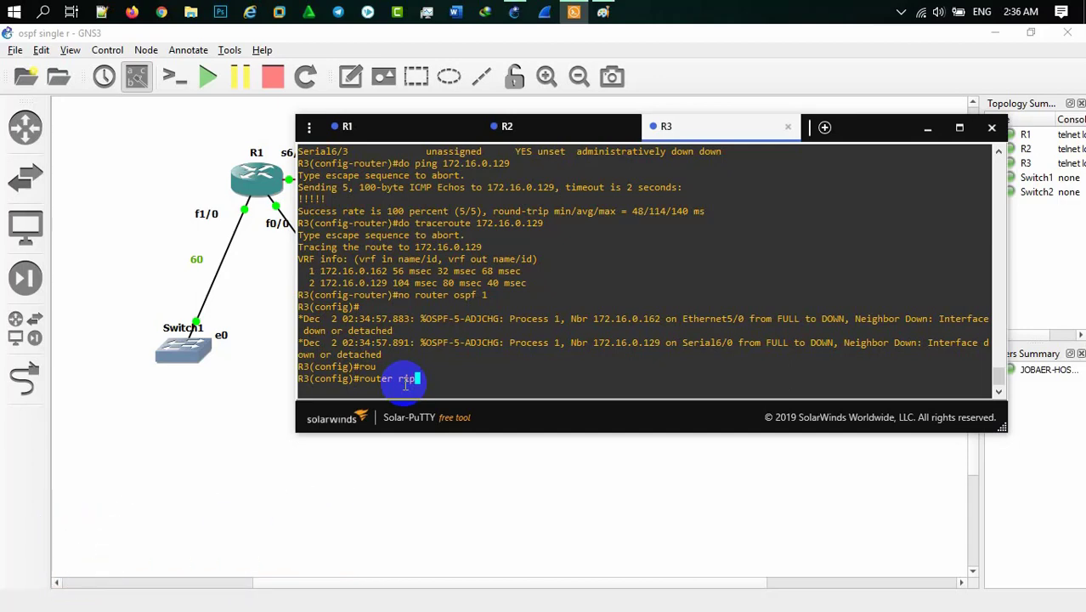
{"action": "key", "text": "Return"}
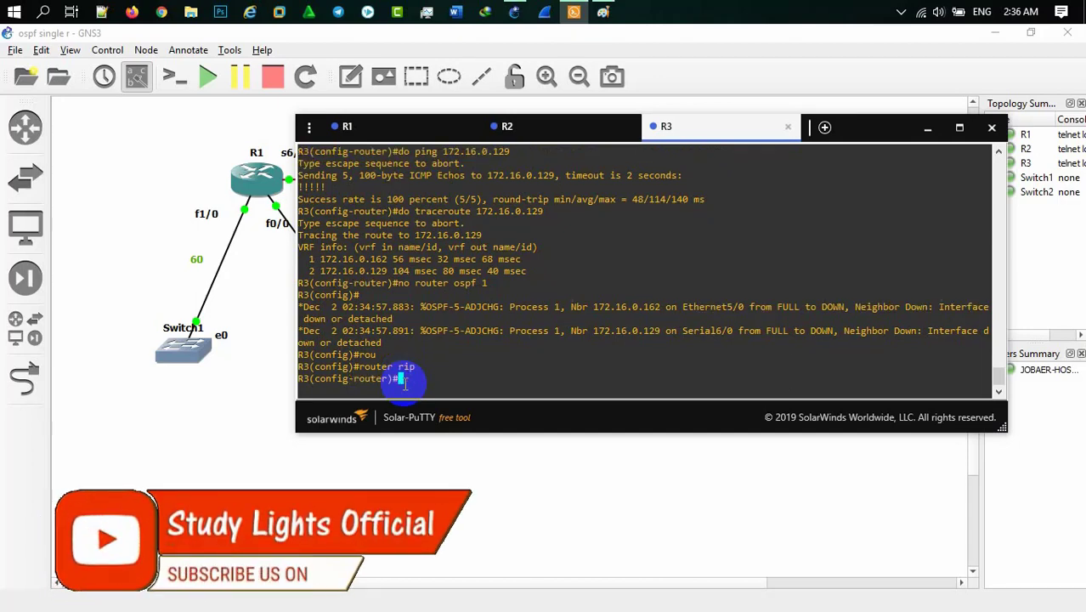
Step: Exit RIP configuration on R3 and display its routing table with do show ip route
{"action": "type", "text": "do"}
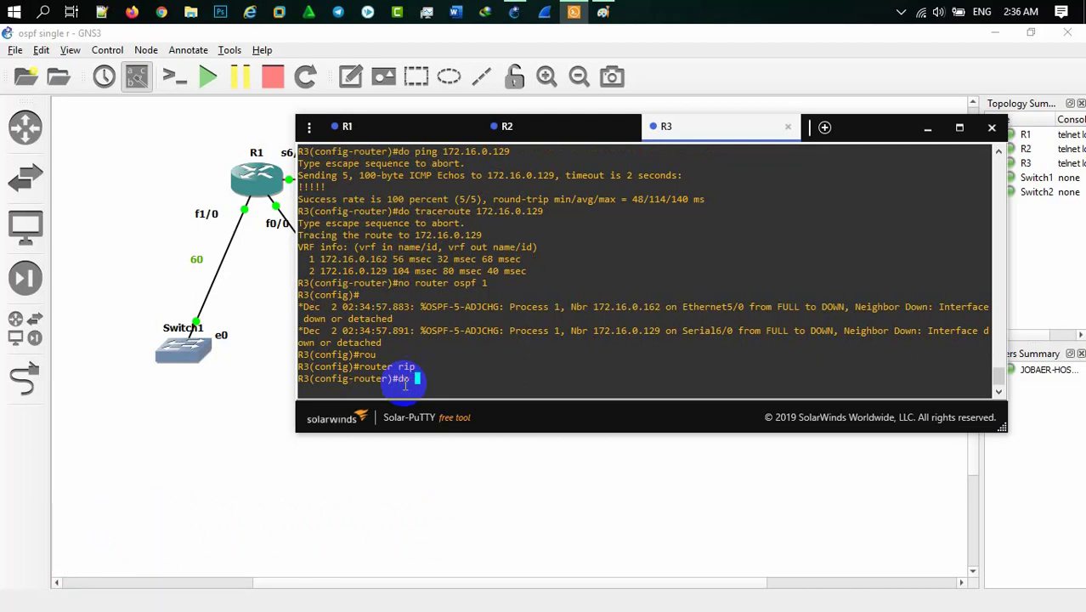
{"action": "type", "text": " ip route"}
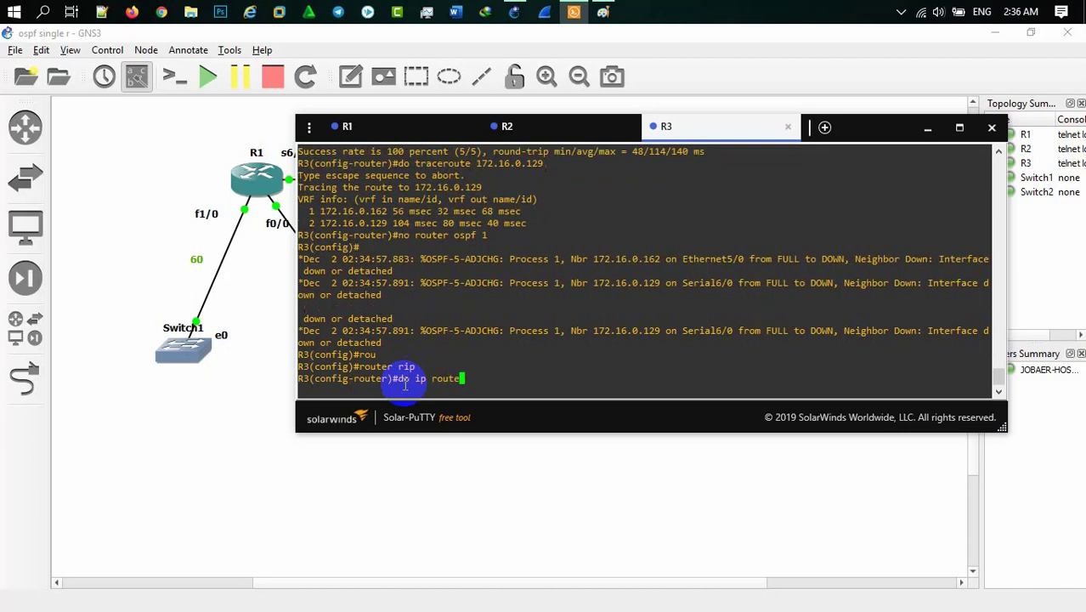
{"action": "key", "text": "Return"}
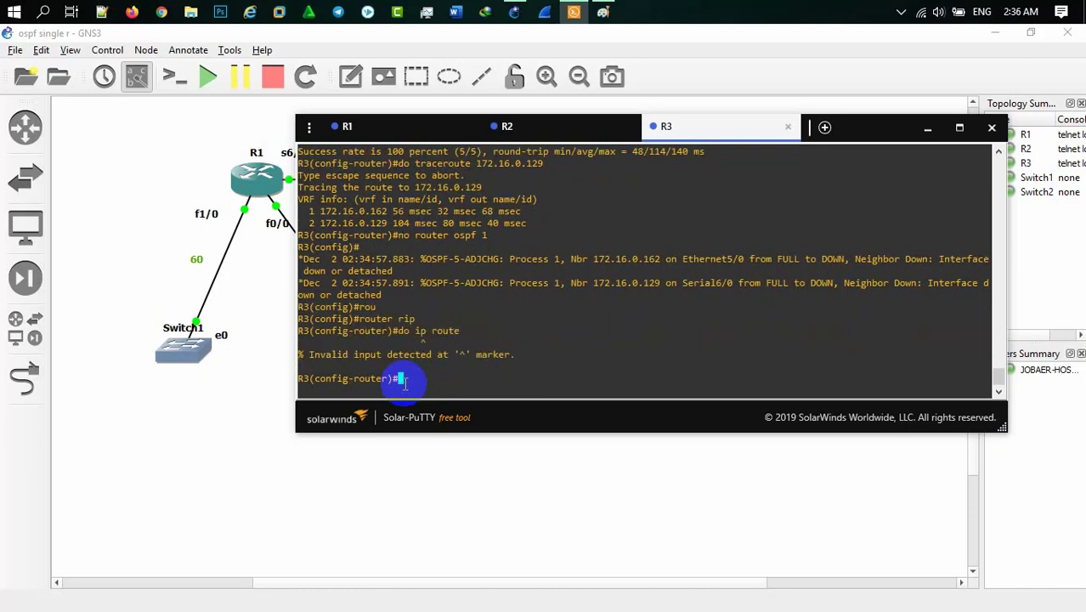
{"action": "type", "text": "exit"}
{"action": "key", "text": "Return"}
{"action": "type", "text": "do "}
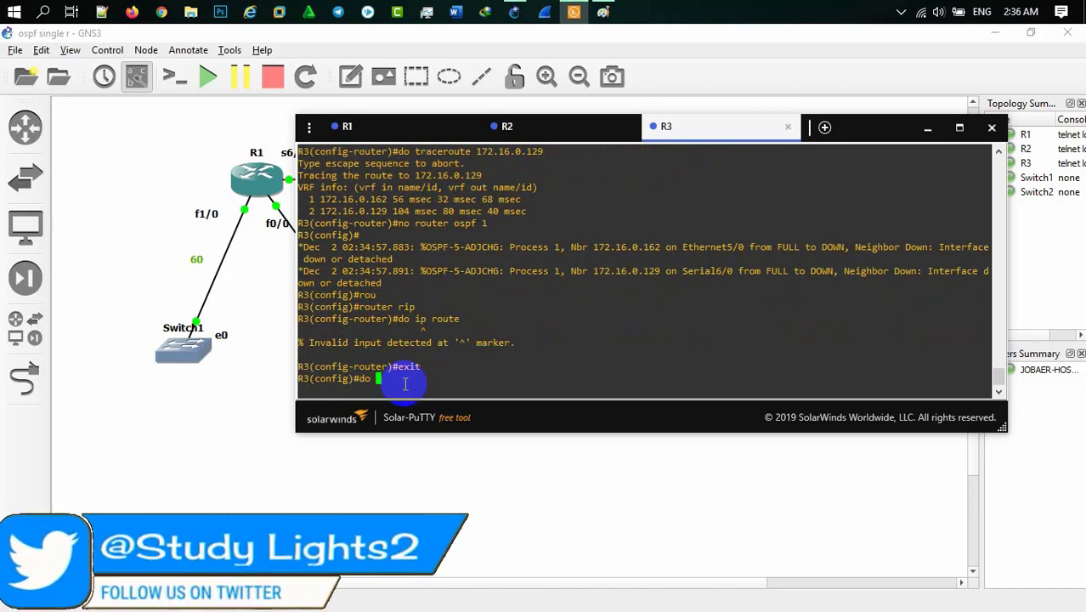
{"action": "type", "text": "show i"}
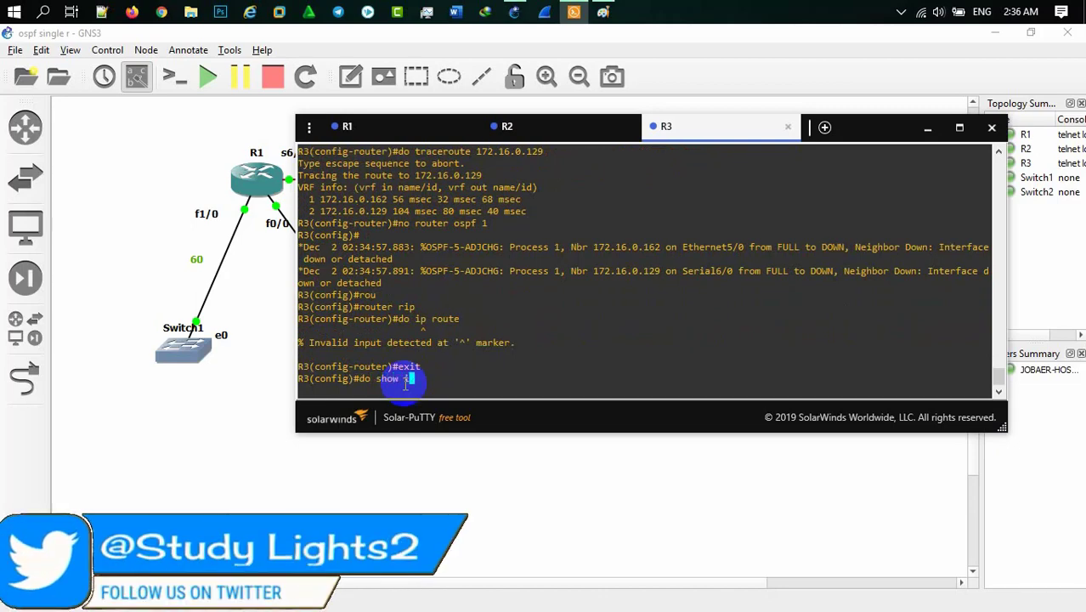
{"action": "type", "text": "p route"}
{"action": "key", "text": "Return"}
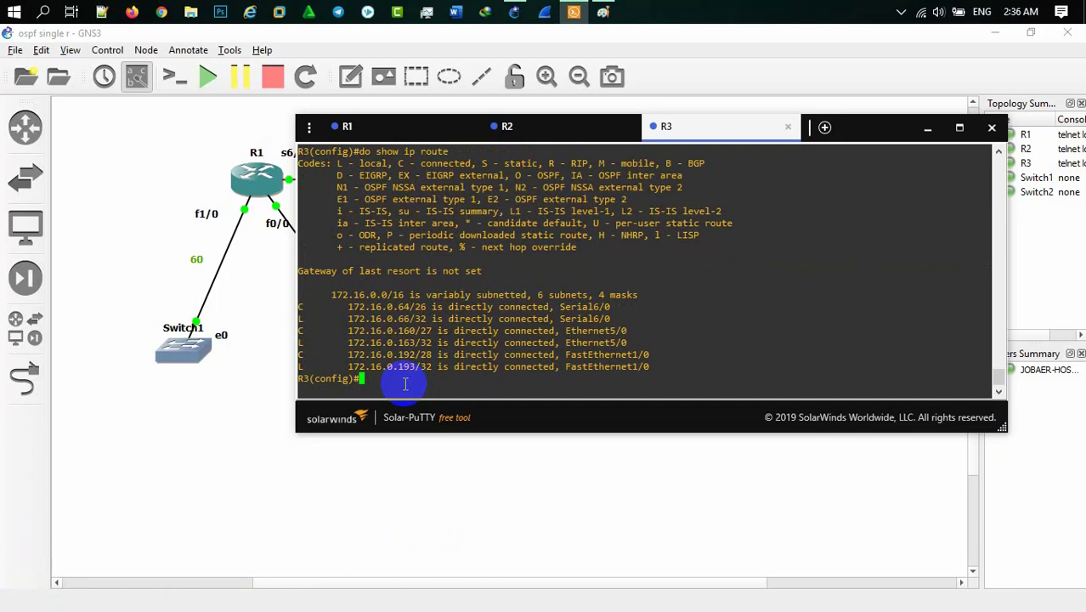
Step: Re-enter RIP configuration mode on R3 with router rip
{"action": "key", "text": "Up"}
{"action": "key", "text": "Up"}
{"action": "key", "text": "Up"}
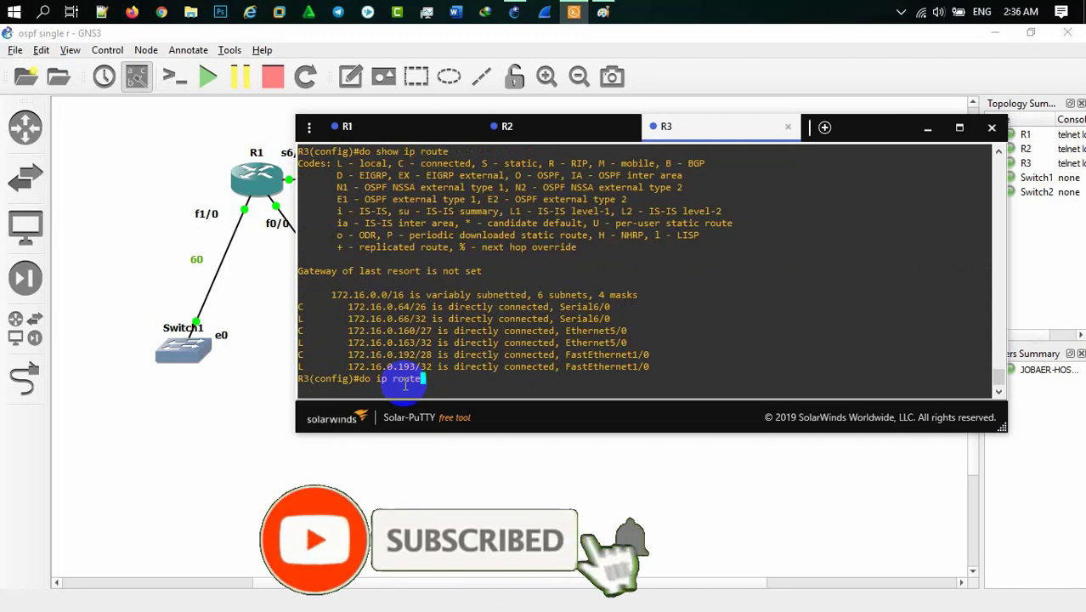
{"action": "key", "text": "Return"}
{"action": "key", "text": "Up"}
{"action": "key", "text": "Up"}
{"action": "key", "text": "Up"}
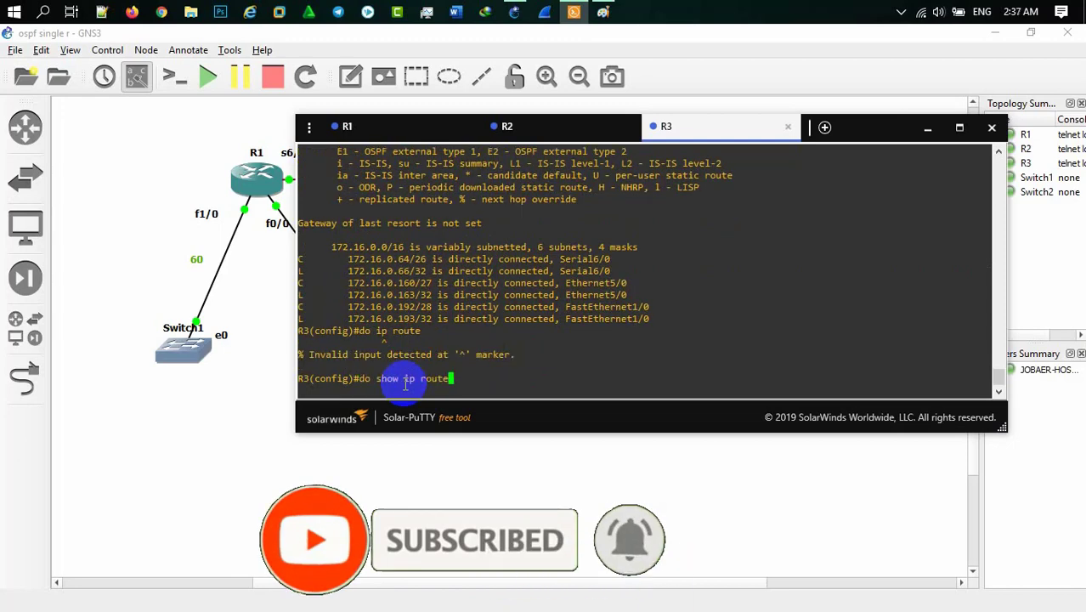
{"action": "key", "text": "Up"}
{"action": "key", "text": "Up"}
{"action": "key", "text": "Up"}
{"action": "key", "text": "Return"}
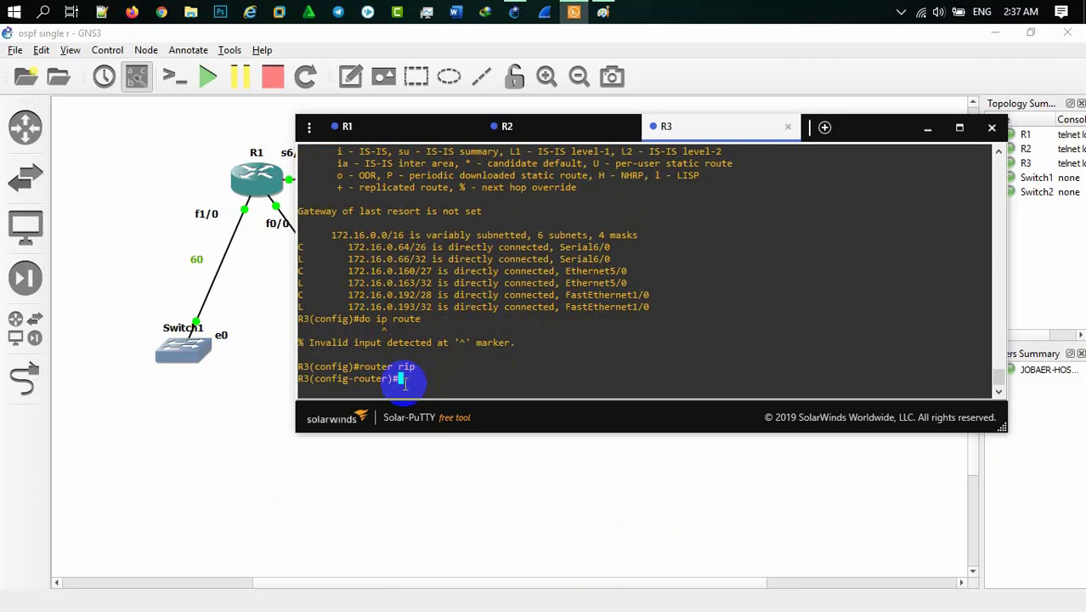
{"action": "type", "text": "net 172.16."}
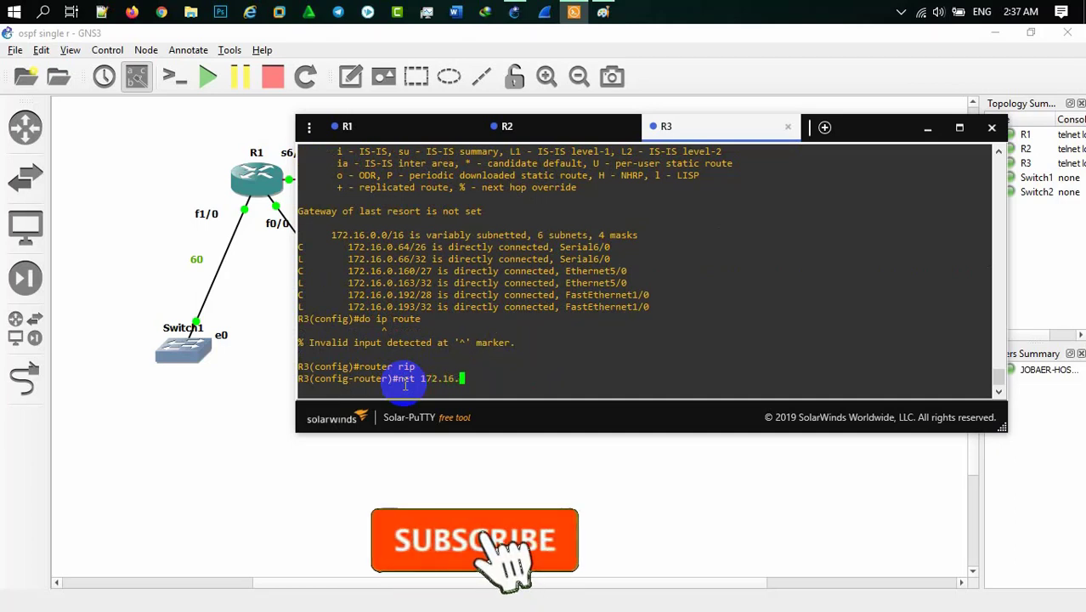
{"action": "type", "text": "0.64"}
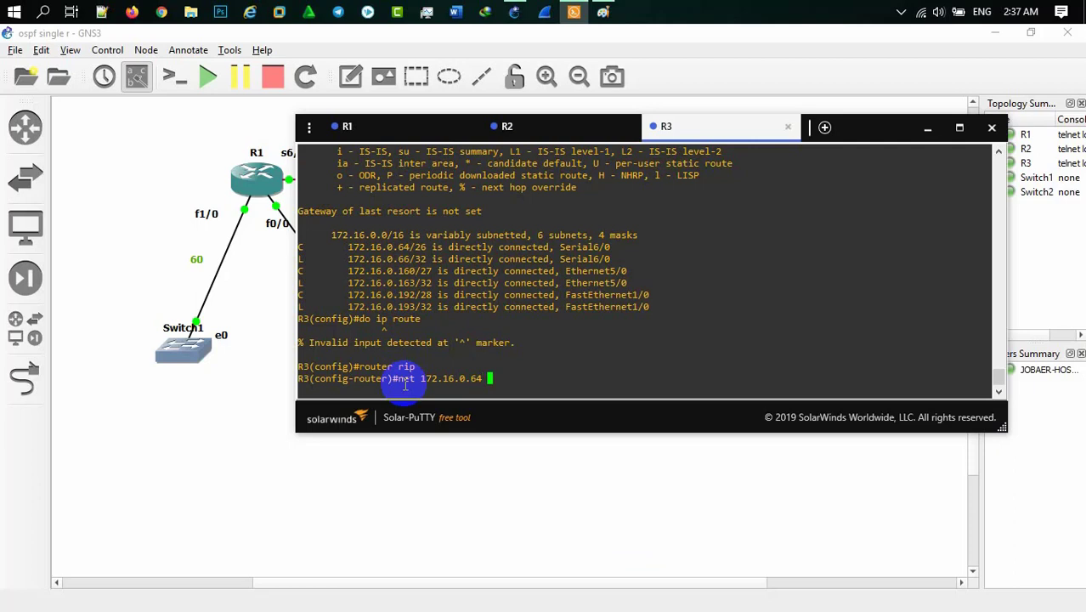
{"action": "key", "text": "BackSpace"}
{"action": "key", "text": "BackSpace"}
{"action": "key", "text": "BackSpace"}
{"action": "key", "text": "BackSpace"}
{"action": "key", "text": "BackSpace"}
{"action": "key", "text": "BackSpace"}
{"action": "key", "text": "BackSpace"}
{"action": "key", "text": "BackSpace"}
{"action": "key", "text": "BackSpace"}
{"action": "key", "text": "BackSpace"}
{"action": "key", "text": "BackSpace"}
{"action": "key", "text": "BackSpace"}
{"action": "key", "text": "BackSpace"}
{"action": "key", "text": "BackSpace"}
{"action": "key", "text": "BackSpace"}
{"action": "key", "text": "BackSpace"}
Step: Set the RIP version to 2 on R3
{"action": "type", "text": "v"}
{"action": "key", "text": "Tab"}
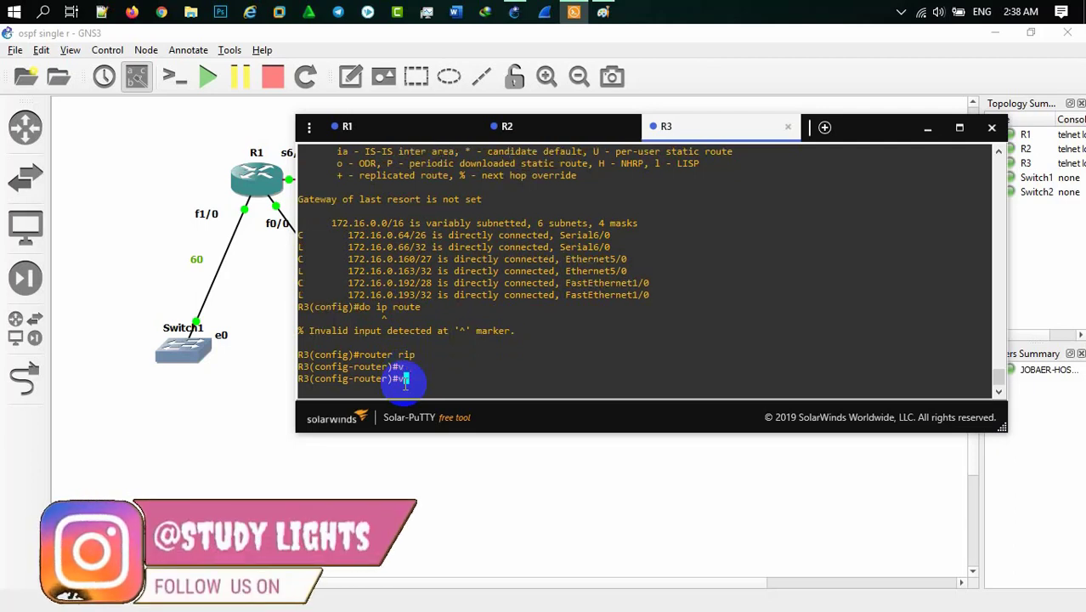
{"action": "type", "text": "er"}
{"action": "key", "text": "Tab"}
{"action": "type", "text": "2"}
{"action": "key", "text": "Return"}
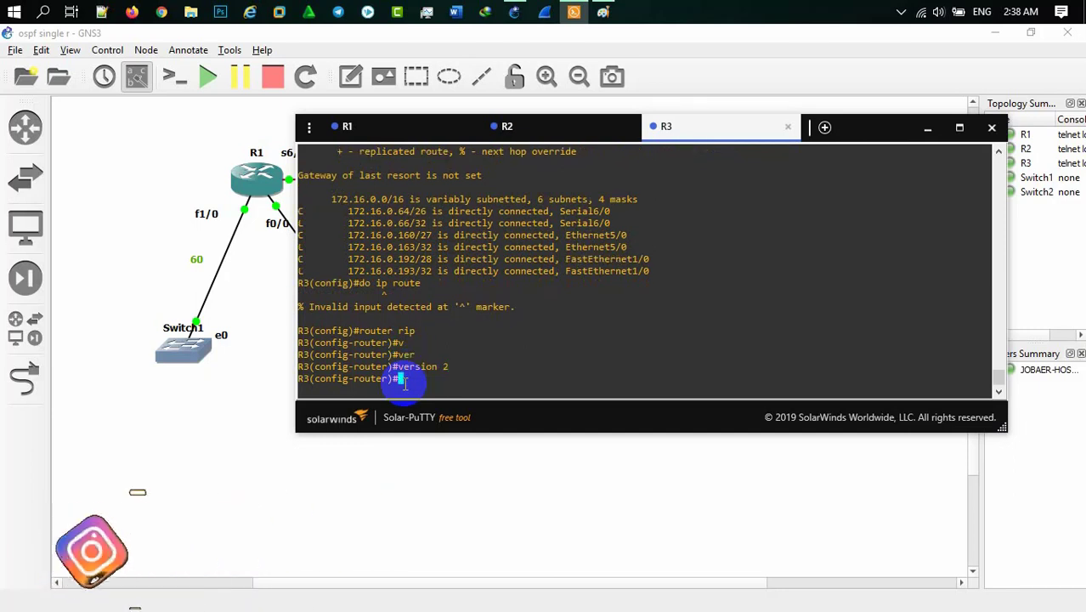
Step: Add the networks 172.16.0.64 and 172.16.0.160 to RIP on R3
{"action": "type", "text": "n"}
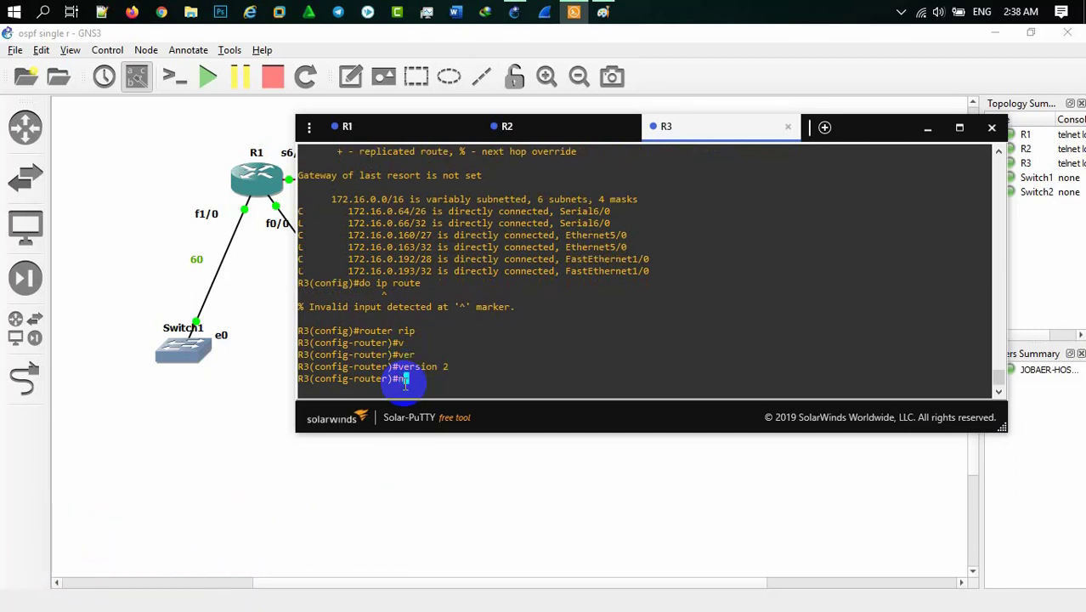
{"action": "type", "text": "et 17"}
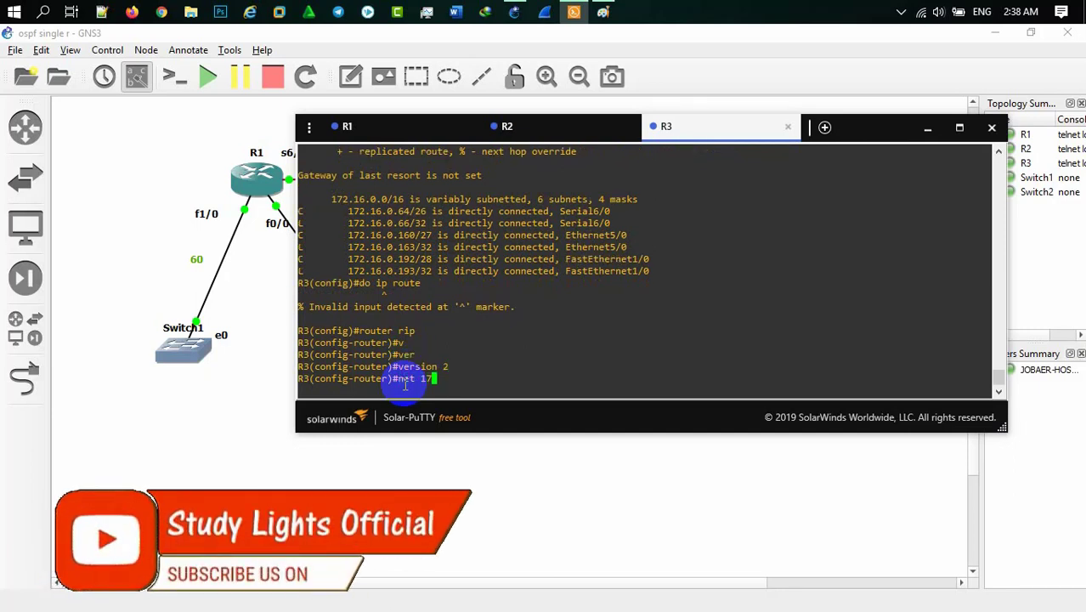
{"action": "type", "text": "2.16.0.64"}
{"action": "key", "text": "Return"}
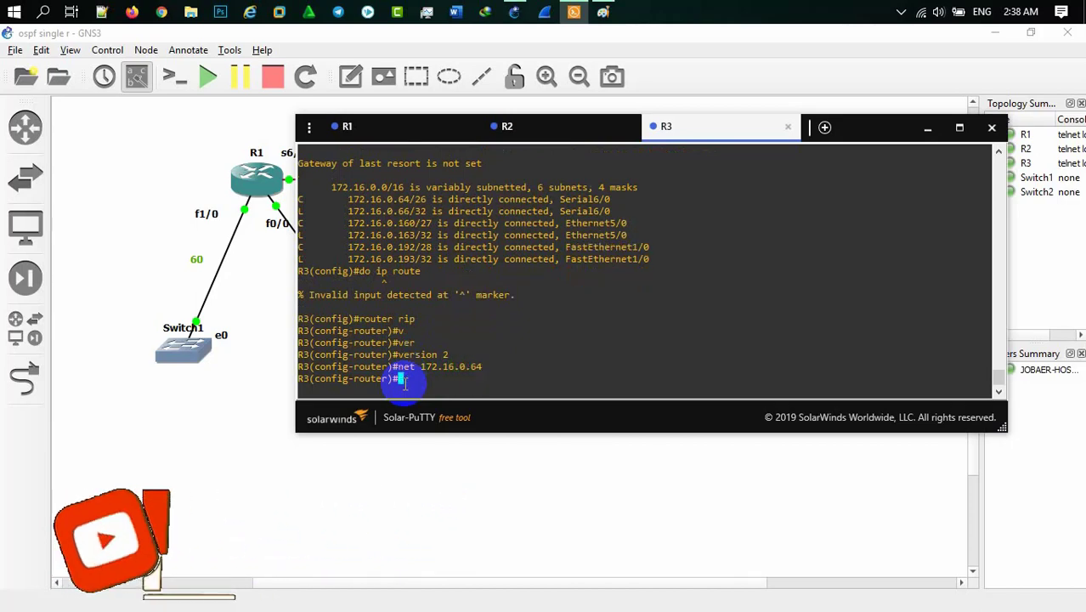
{"action": "key", "text": "Up"}
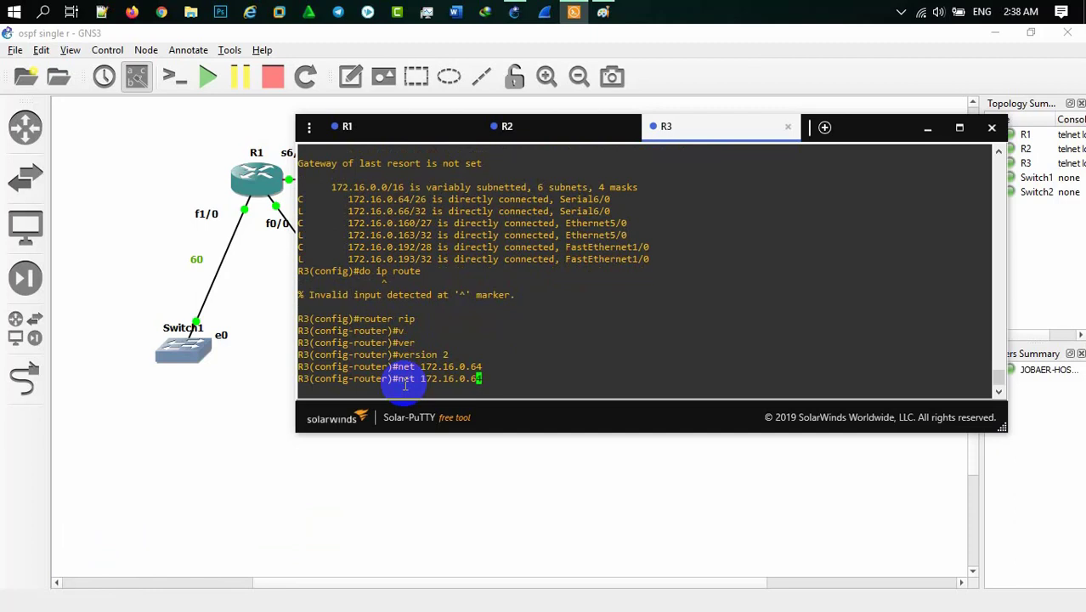
{"action": "key", "text": "BackSpace"}
{"action": "key", "text": "BackSpace"}
{"action": "type", "text": "160"}
{"action": "key", "text": "Return"}
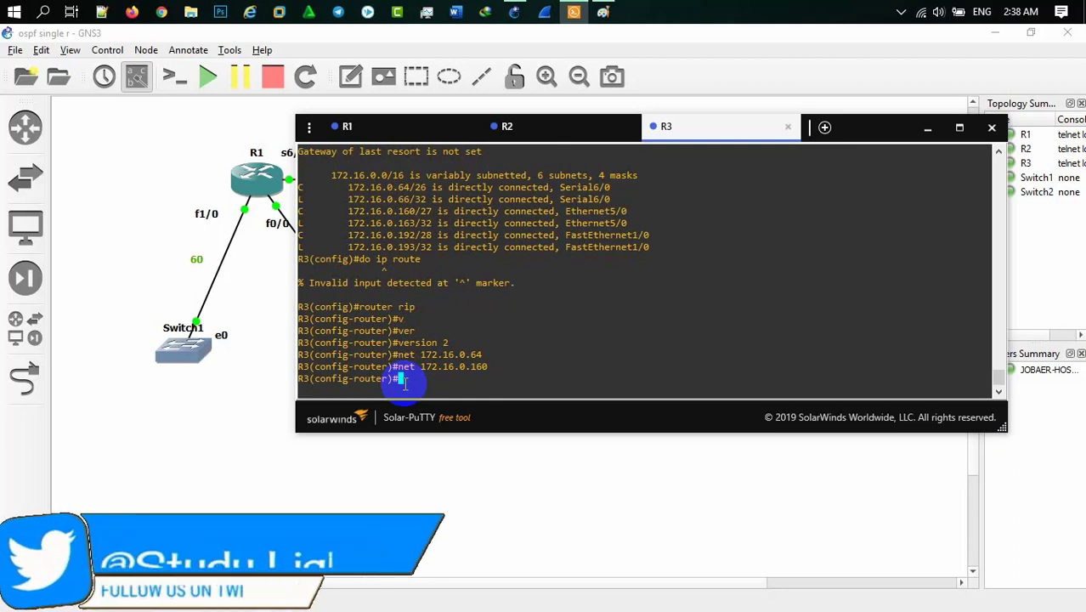
Step: Add the network 172.16.0.192 to RIP on R3
{"action": "key", "text": "Up"}
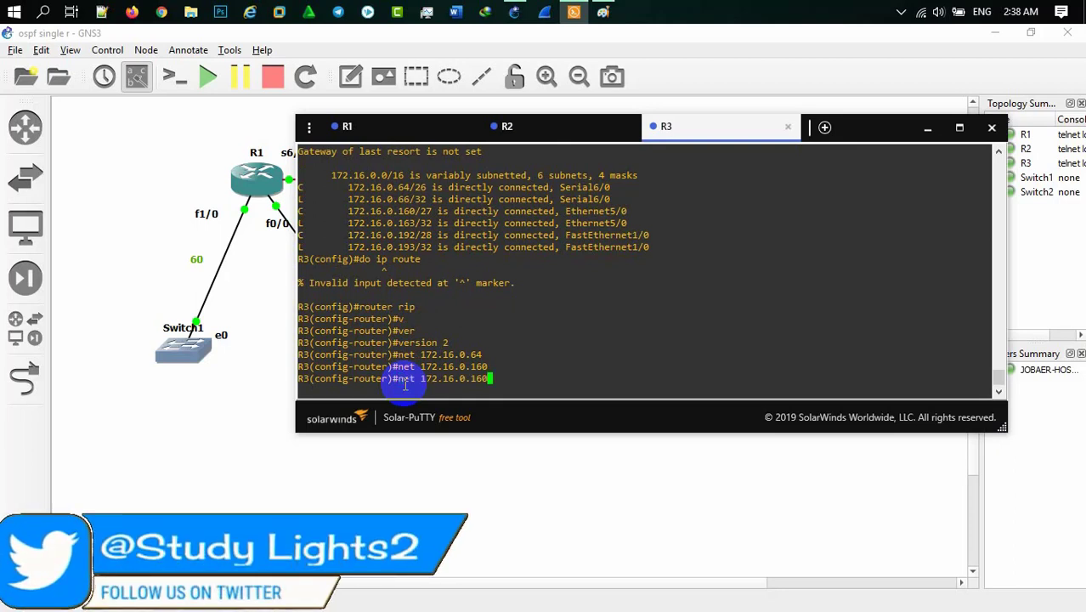
{"action": "key", "text": "BackSpace"}
{"action": "key", "text": "BackSpace"}
{"action": "key", "text": "BackSpace"}
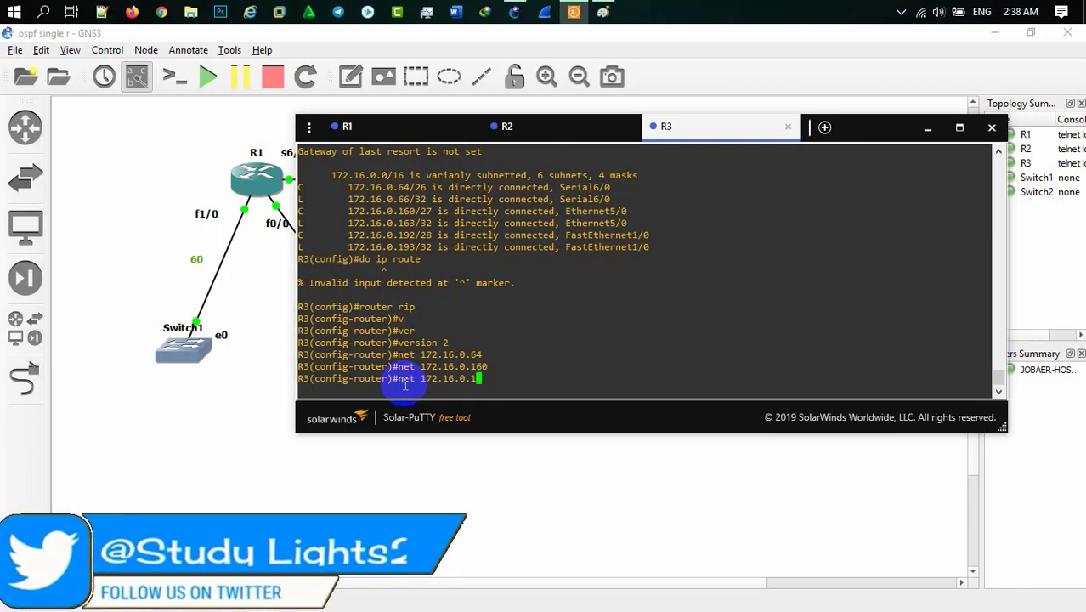
{"action": "type", "text": "192"}
{"action": "key", "text": "Return"}
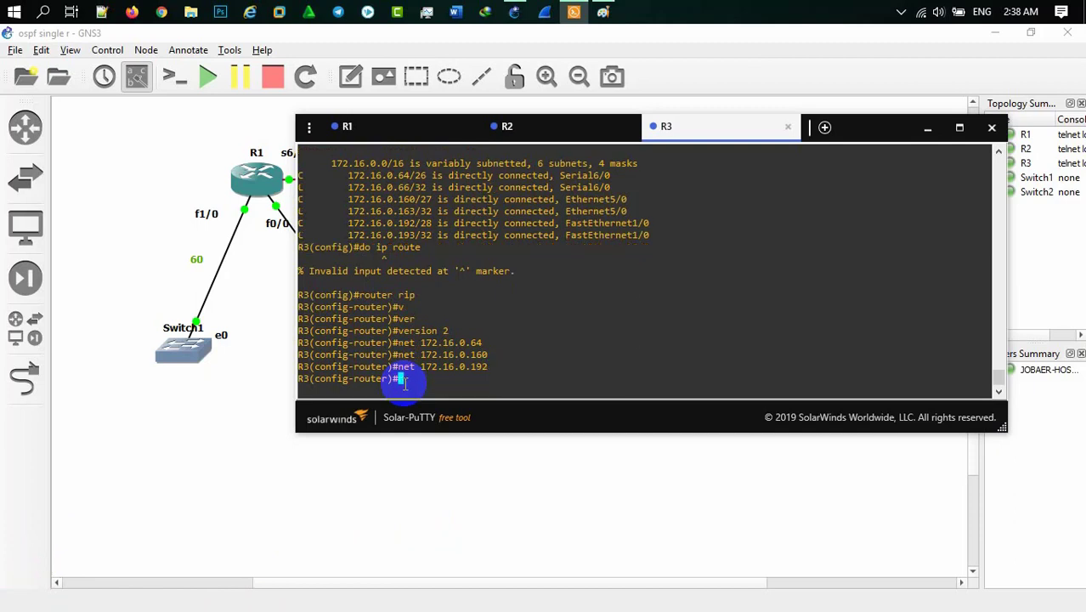
Step: Disable RIP automatic summarization on R3 with no au
{"action": "type", "text": "ne"}
{"action": "type", "text": "t"}
{"action": "type", "text": "au"}
{"action": "key", "text": "Return"}
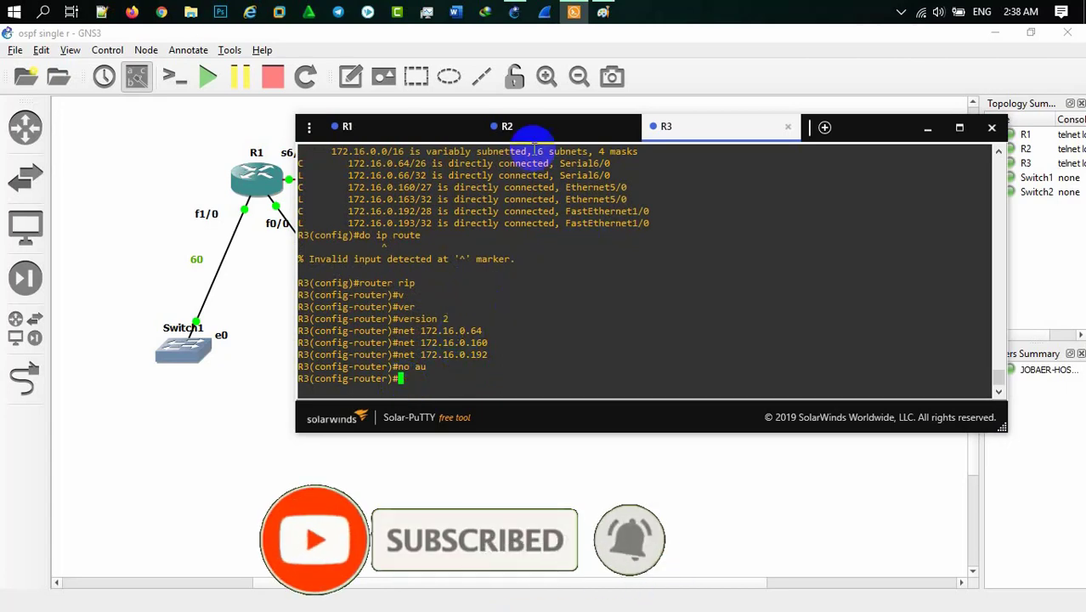
Step: Go to R2's console and display its routing table with do sh ip route
{"action": "left_click", "coordinate": [520, 128]}
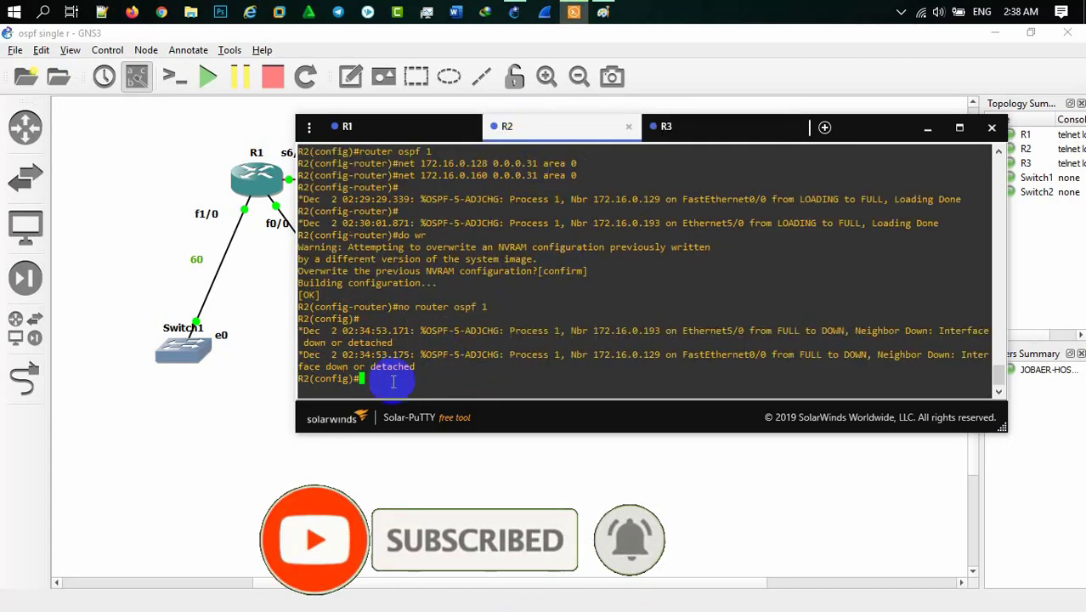
{"action": "type", "text": "do sh"}
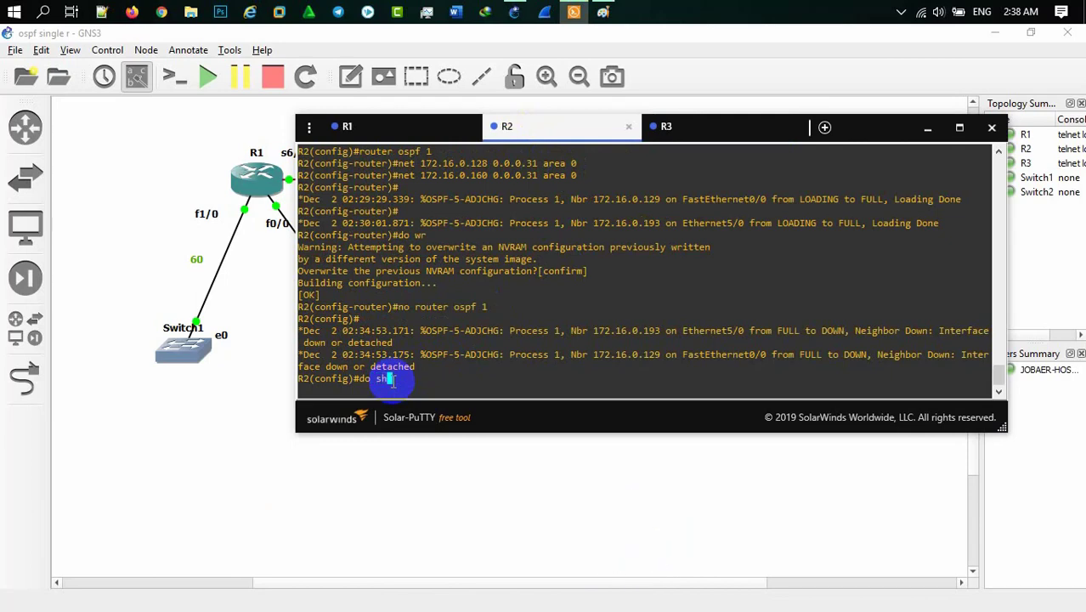
{"action": "type", "text": " ip route"}
{"action": "key", "text": "Return"}
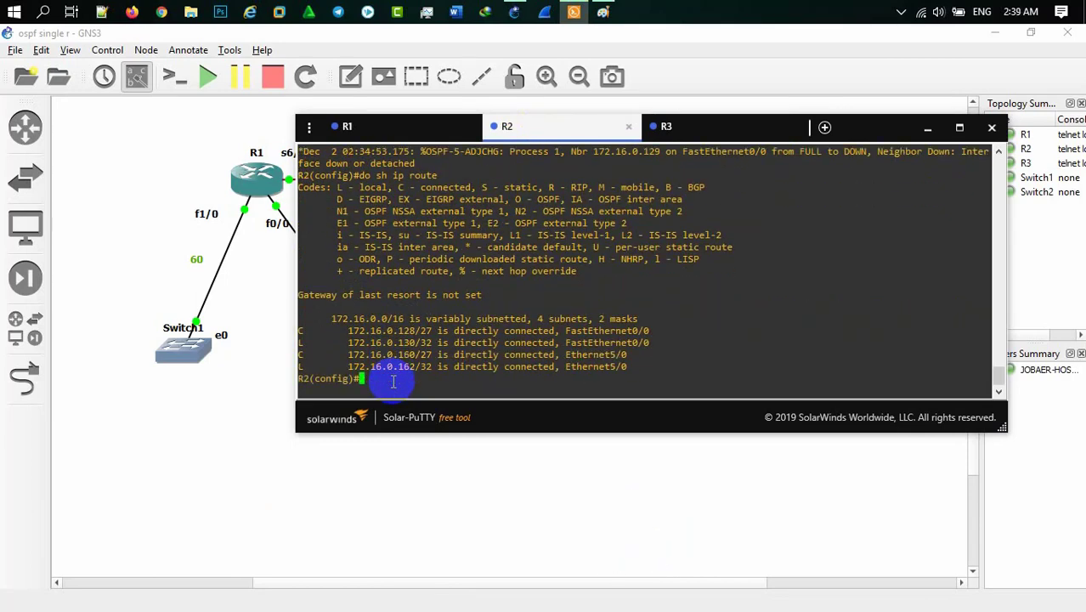
Step: Enter RIP configuration on R2 with router rip and set it to version 2
{"action": "type", "text": "rou"}
{"action": "key", "text": "Tab"}
{"action": "type", "text": "ter"}
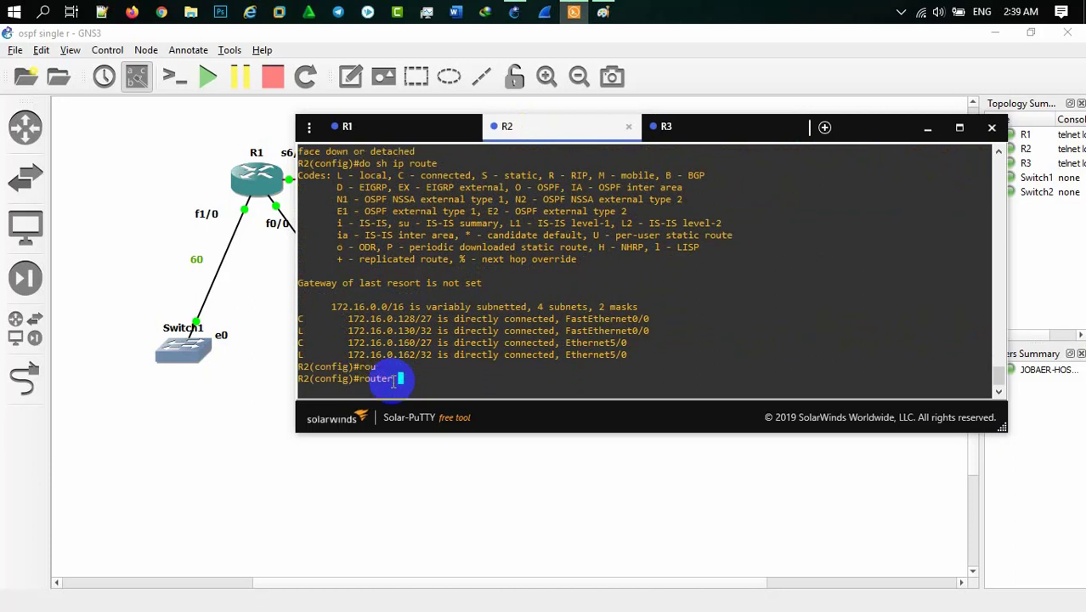
{"action": "type", "text": " rip"}
{"action": "key", "text": "Return"}
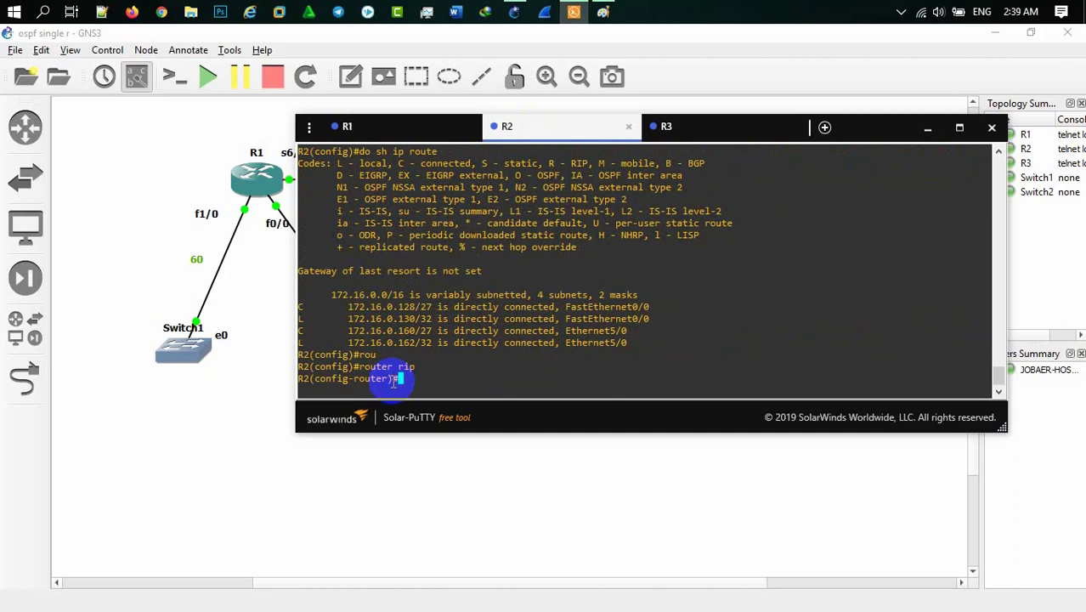
{"action": "type", "text": "ver"}
{"action": "key", "text": "Tab"}
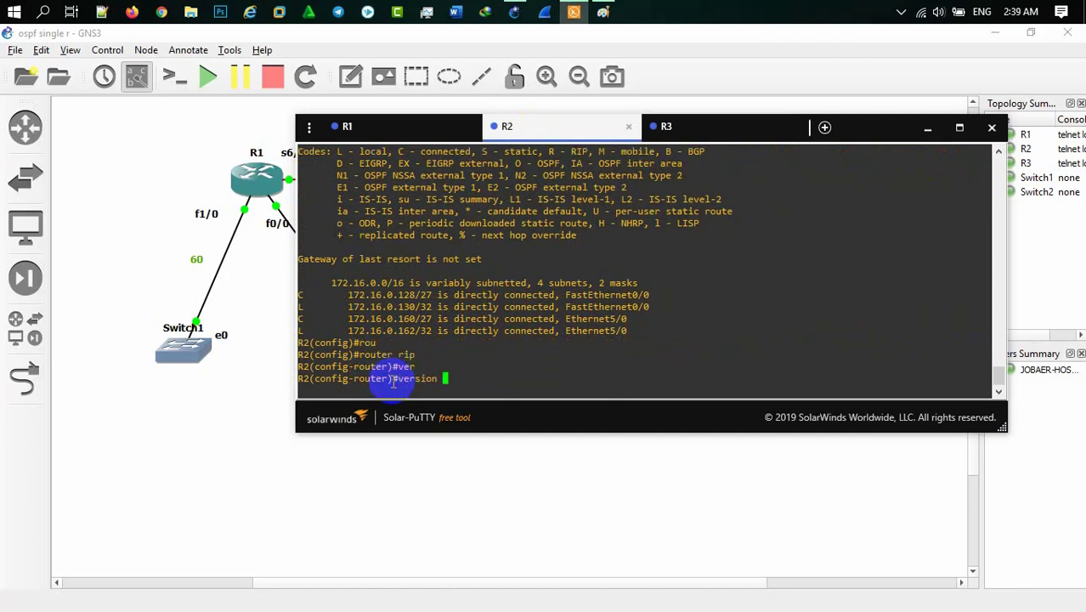
{"action": "type", "text": "2"}
{"action": "key", "text": "Return"}
Step: Add the networks 172.16.0.128 and 172.16.0.160 to RIP on R2 and disable automatic summarization with no au
{"action": "type", "text": "ne"}
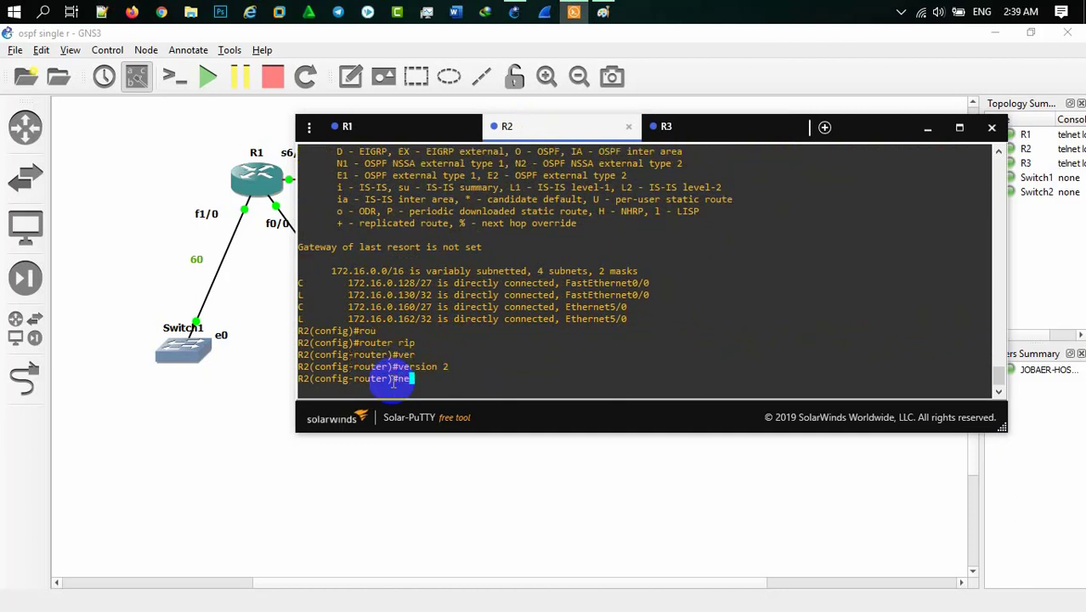
{"action": "type", "text": "t 172.16.0.1"}
{"action": "key", "text": "Return"}
{"action": "key", "text": "Up"}
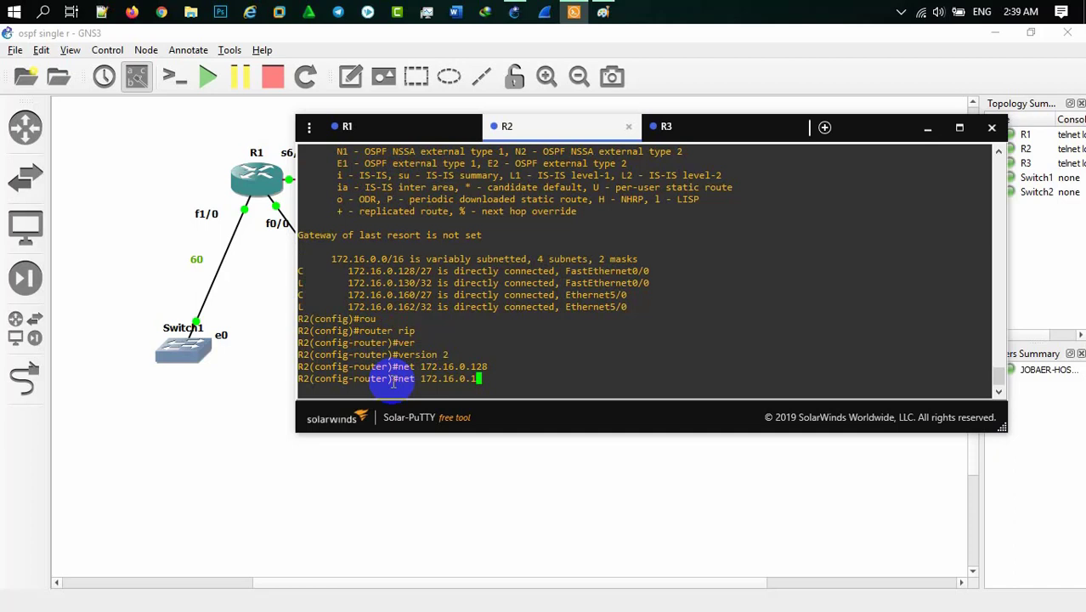
{"action": "type", "text": "60"}
{"action": "key", "text": "Return"}
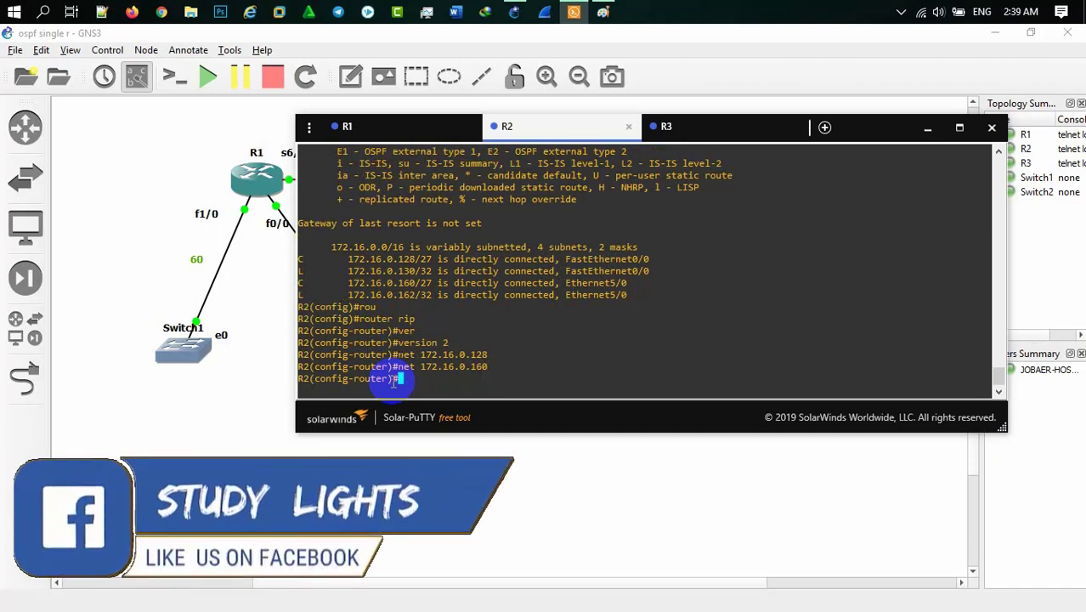
{"action": "type", "text": "no au"}
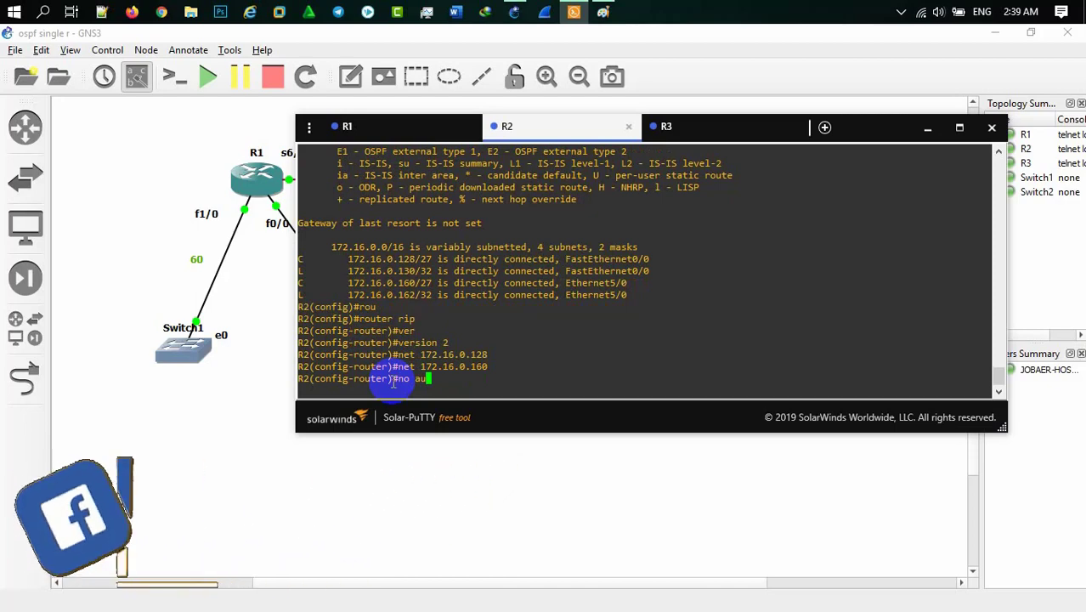
{"action": "key", "text": "Return"}
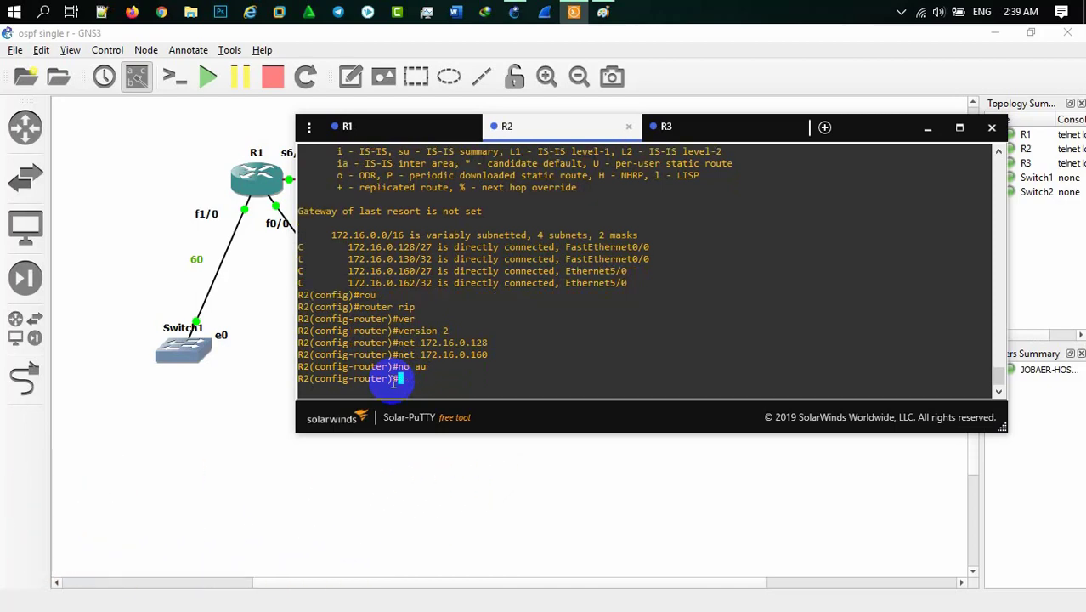
Step: Go to R1's console, enter RIP configuration with router rip and set version 2
{"action": "left_click", "coordinate": [350, 126]}
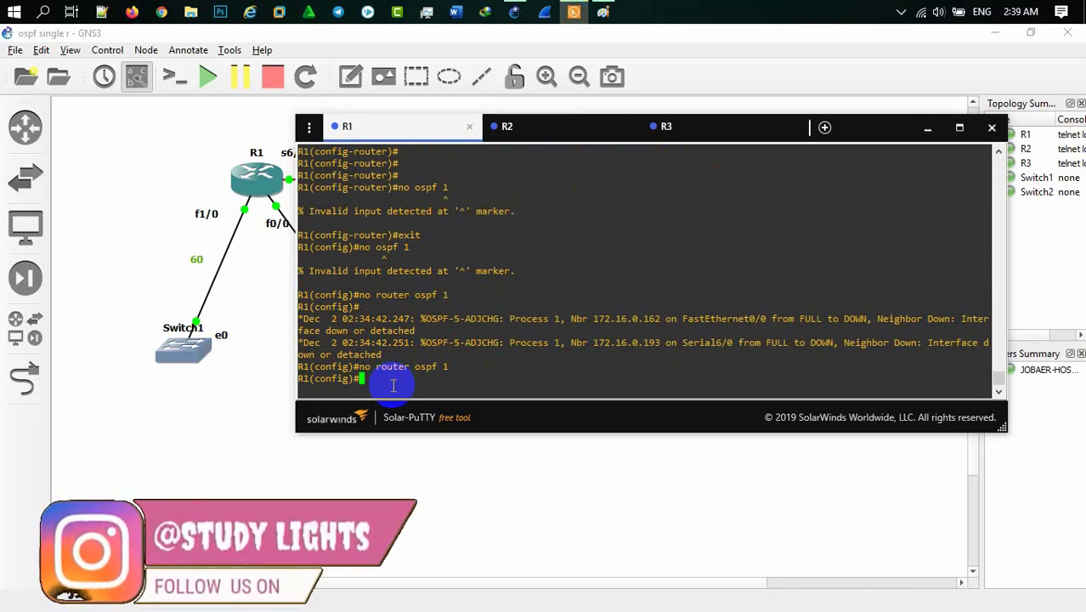
{"action": "type", "text": "rou"}
{"action": "key", "text": "Tab"}
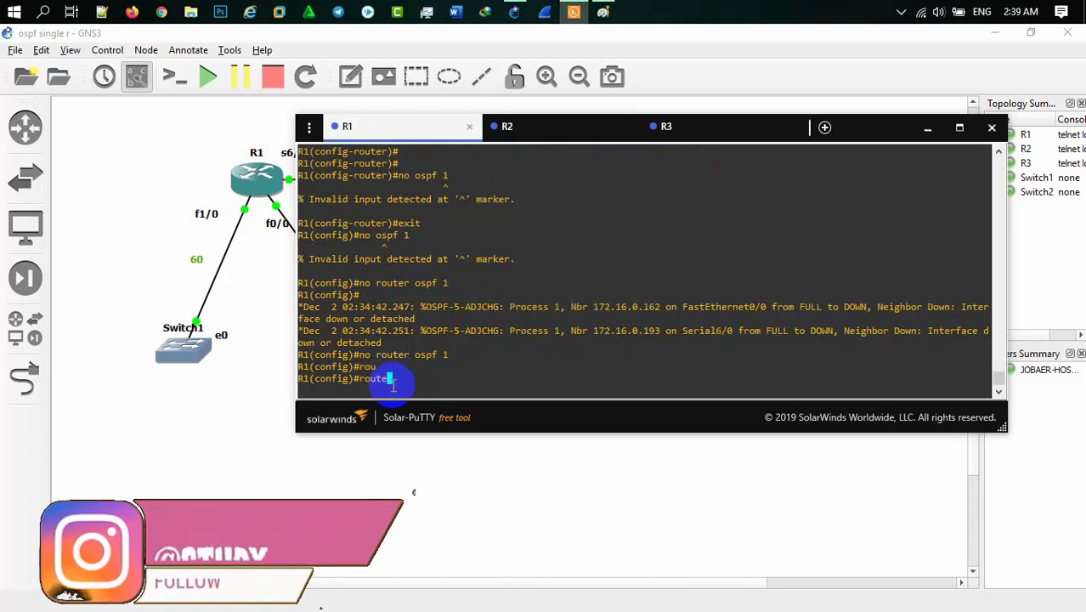
{"action": "type", "text": "r ri"}
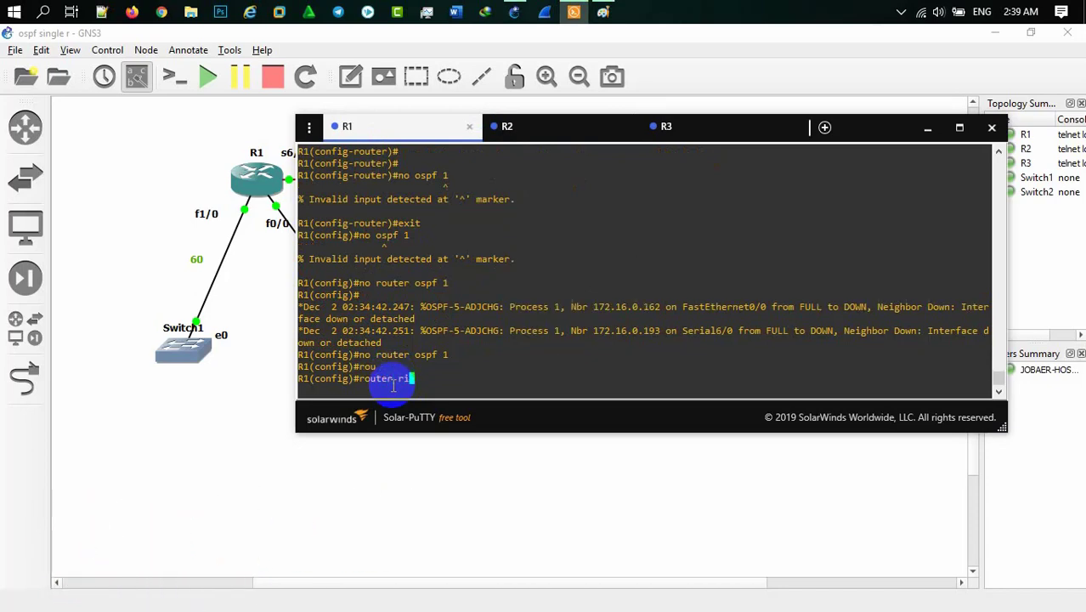
{"action": "type", "text": "p"}
{"action": "key", "text": "Return"}
{"action": "type", "text": "ver"}
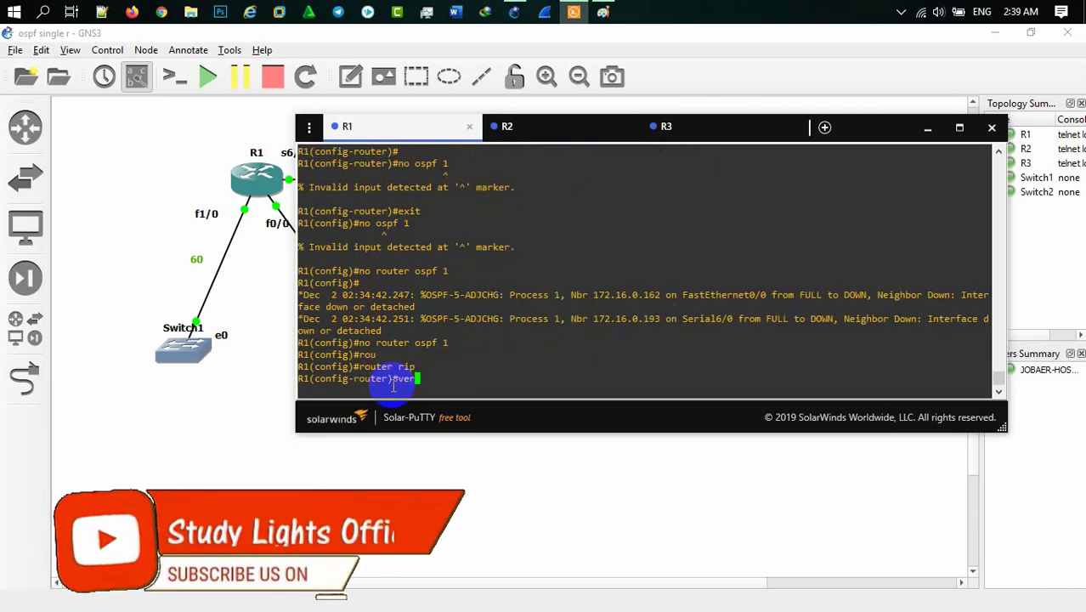
{"action": "key", "text": "Tab"}
{"action": "type", "text": "2"}
{"action": "key", "text": "Return"}
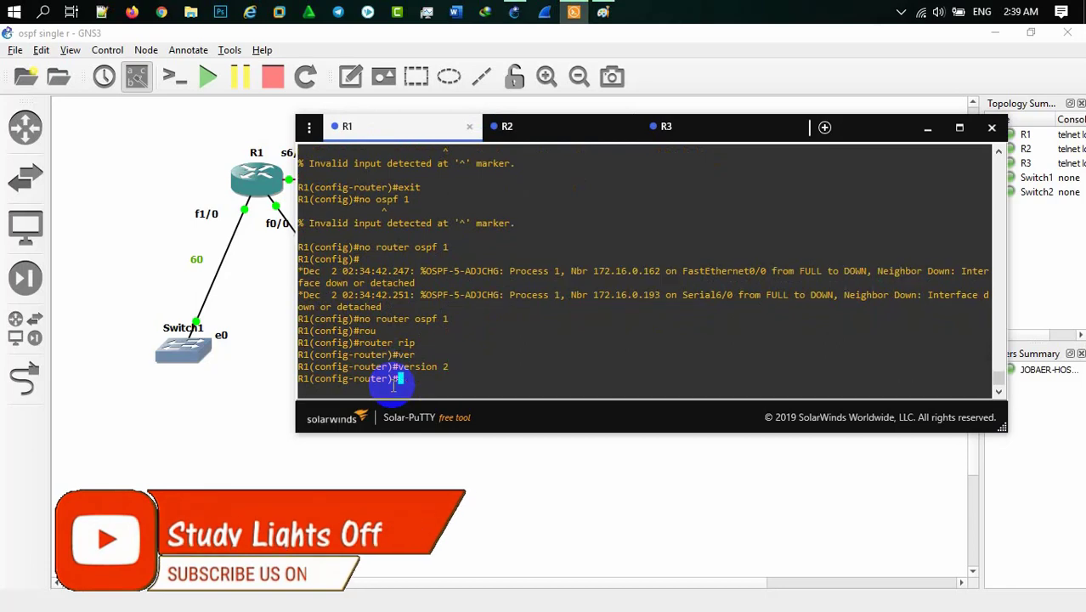
Step: Display R1's routing table with do sh ip route to read its connected subnets
{"action": "type", "text": "net"}
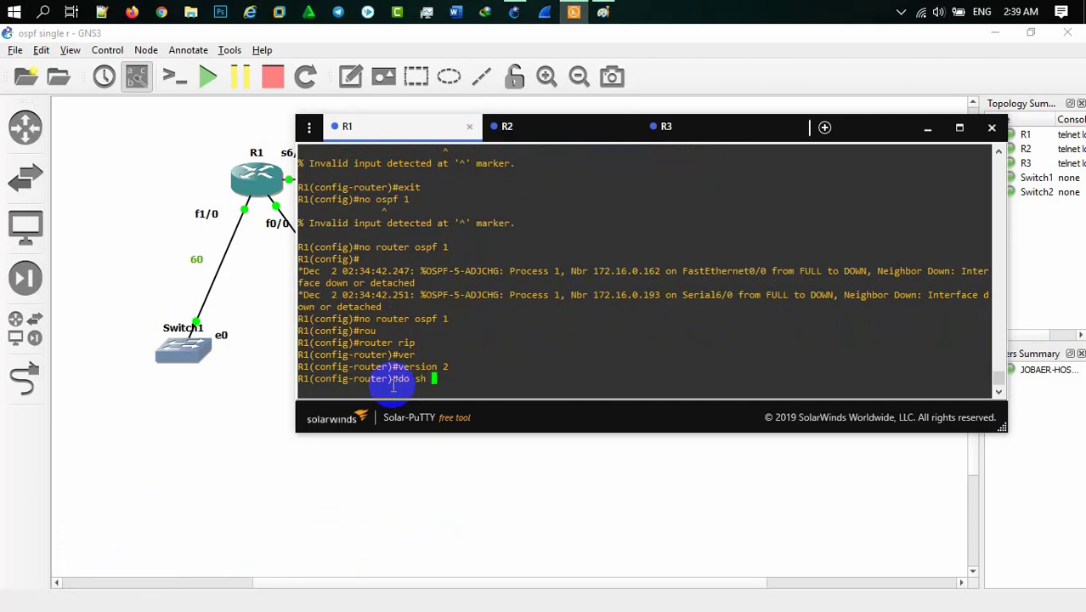
{"action": "type", "text": "route"}
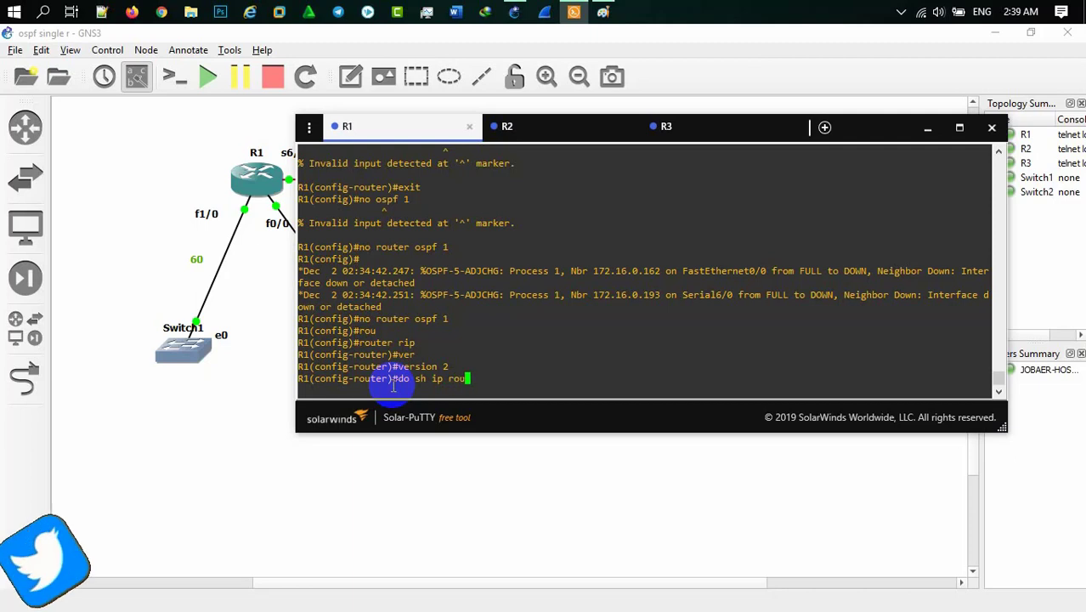
{"action": "key", "text": "Return"}
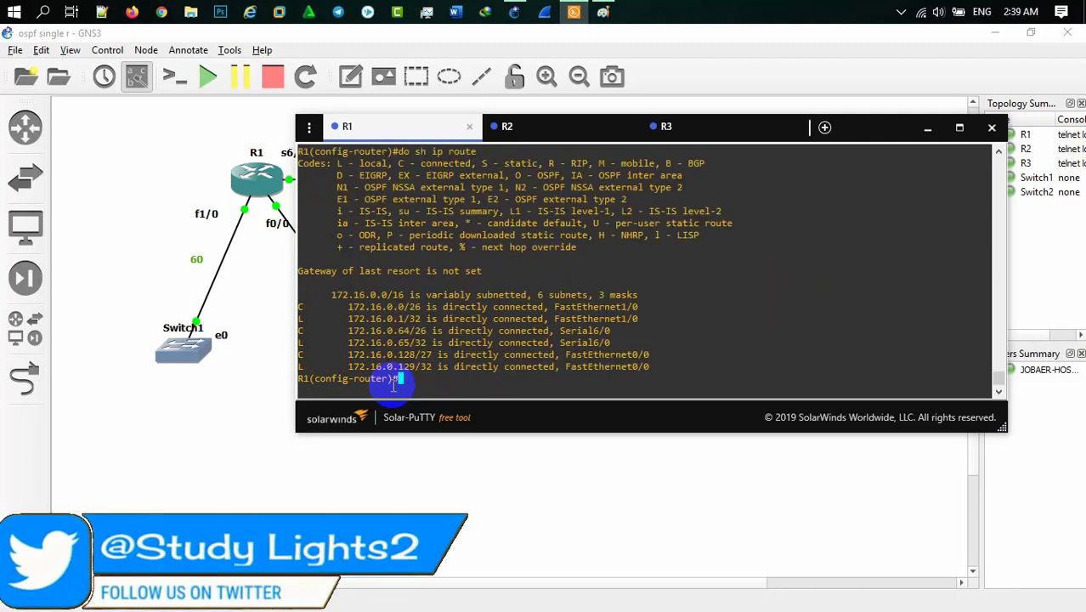
Step: Add the networks 172.16.0.0, 172.16.0.64 and 172.16.0.128 to RIP on R1
{"action": "type", "text": "net 172.16.0.0"}
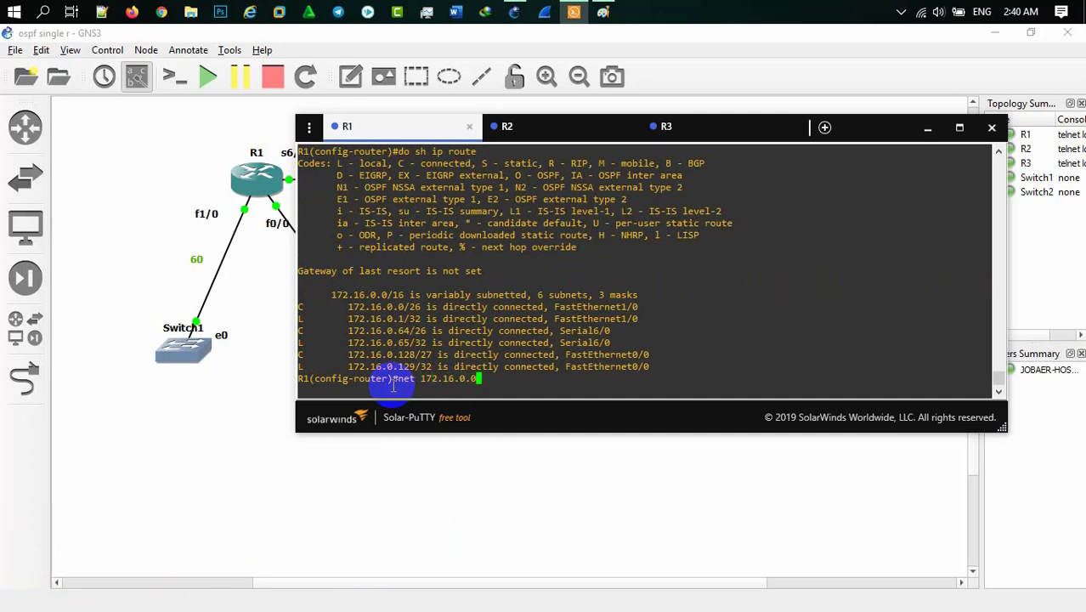
{"action": "key", "text": "Tab"}
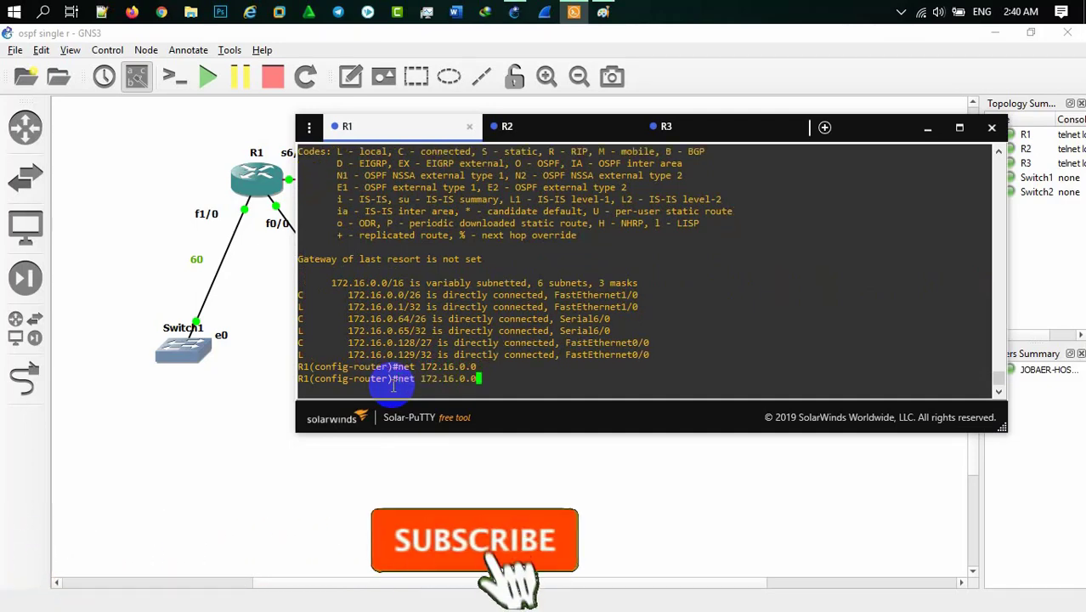
{"action": "key", "text": "Left"}
{"action": "key", "text": "Left"}
{"action": "key", "text": "Right"}
{"action": "key", "text": "Right"}
{"action": "key", "text": "BackSpace"}
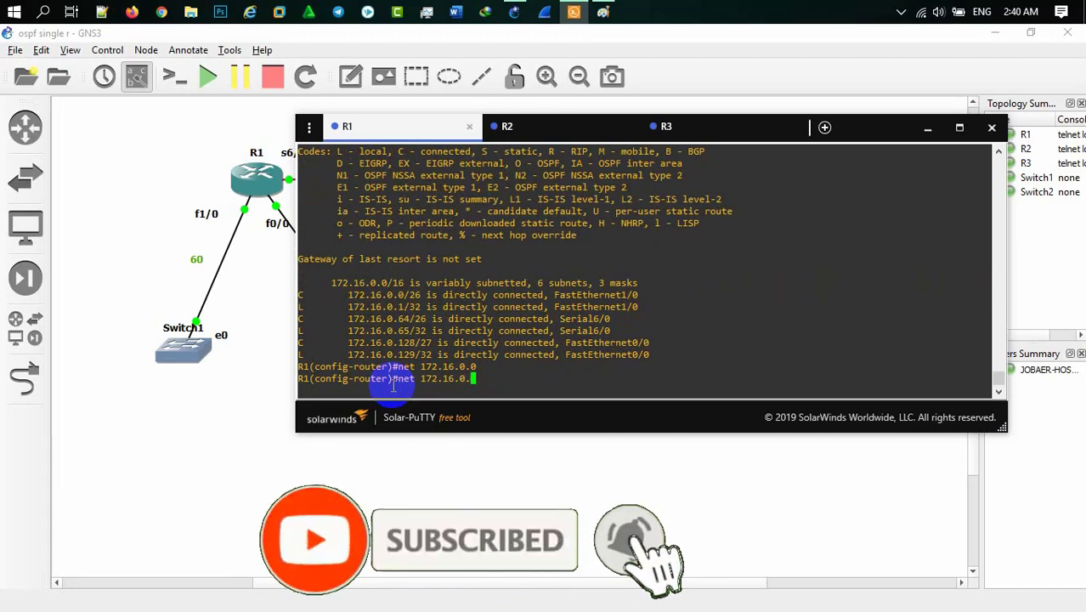
{"action": "type", "text": "64"}
{"action": "key", "text": "Tab"}
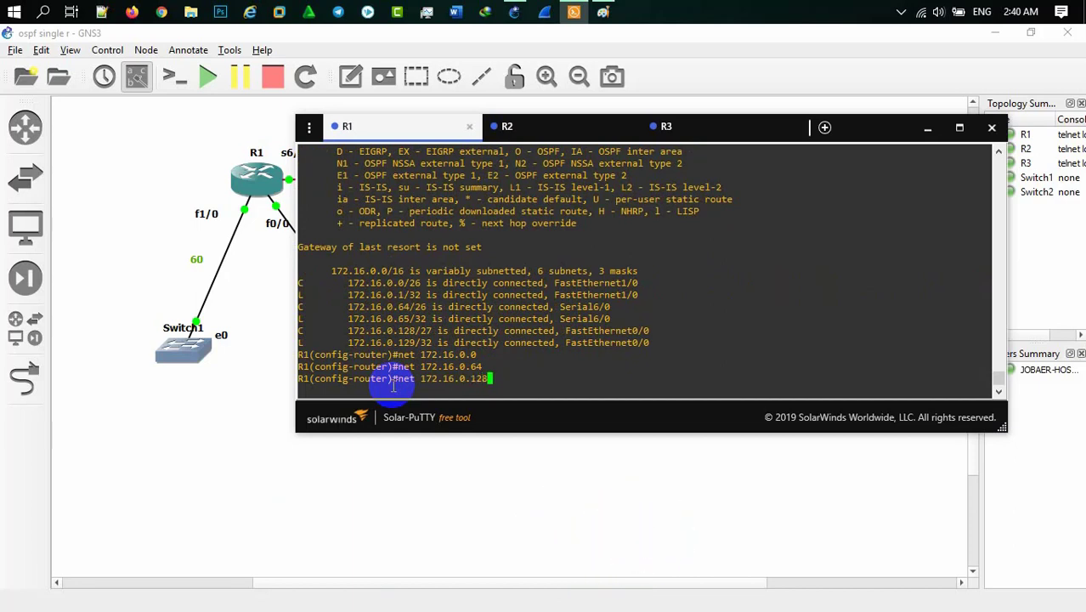
{"action": "key", "text": "Return"}
Step: Disable RIP automatic summarization on R1 with no au and save its configuration with do wr
{"action": "type", "text": "no au"}
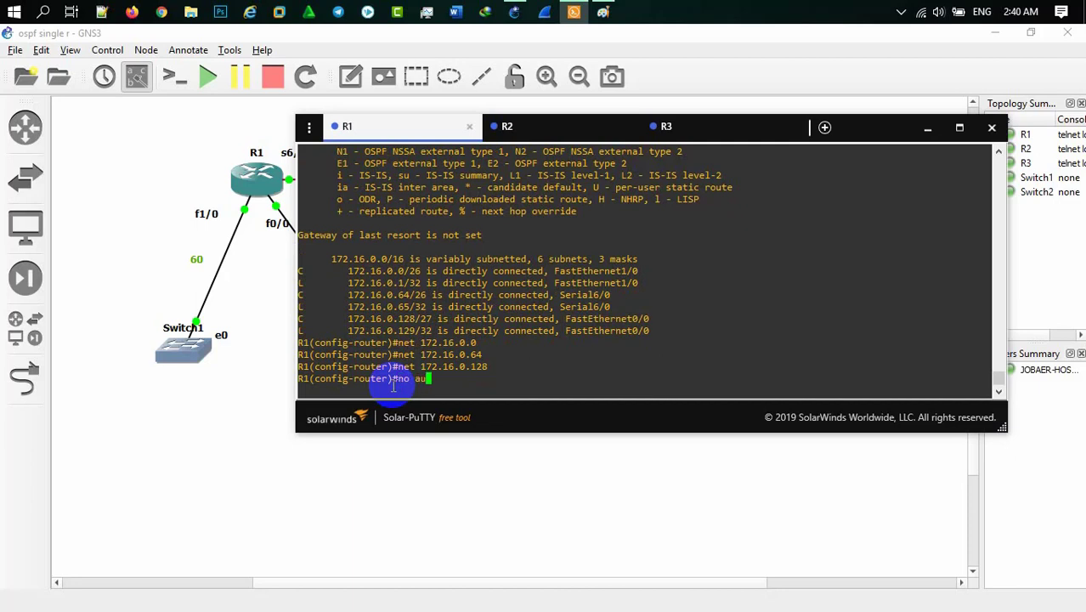
{"action": "key", "text": "Return"}
{"action": "type", "text": "do "}
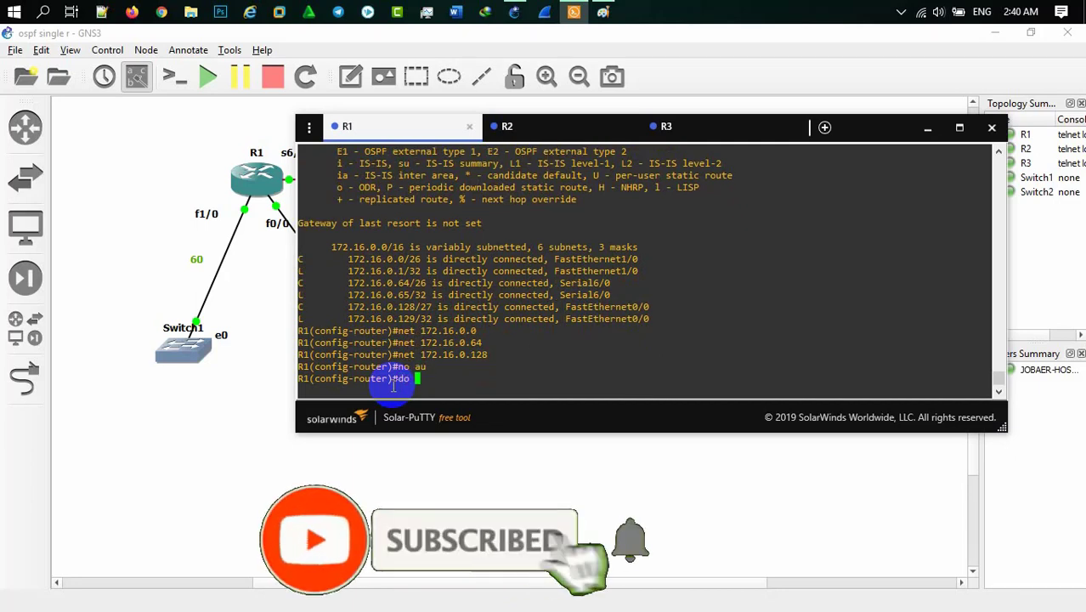
{"action": "type", "text": "wr"}
{"action": "key", "text": "Return"}
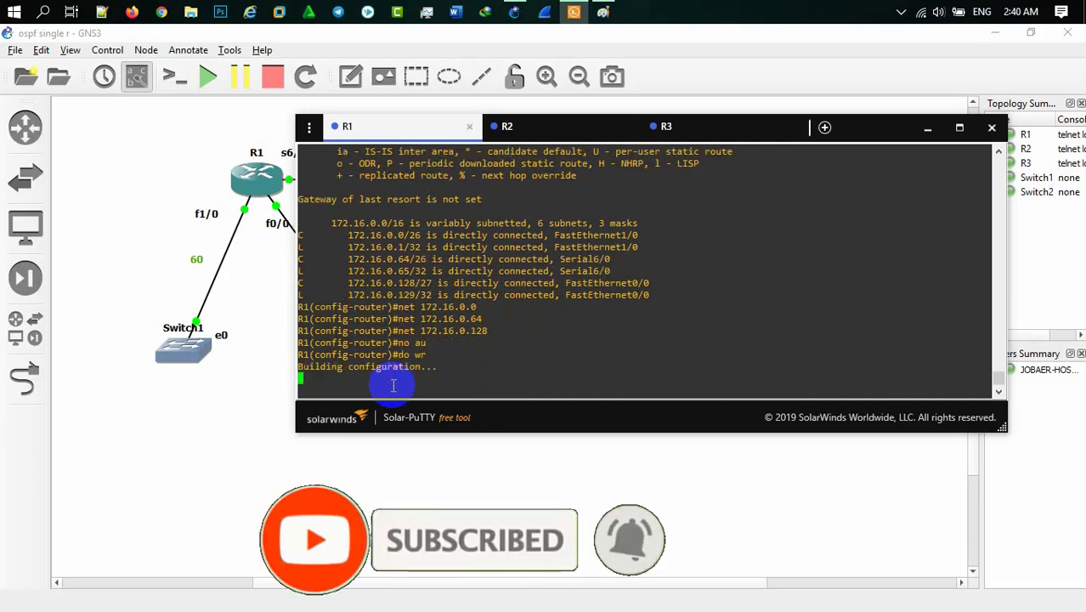
Step: Save the running configurations of R2 and R3 with do wr in each router's console
{"action": "left_click", "coordinate": [503, 126]}
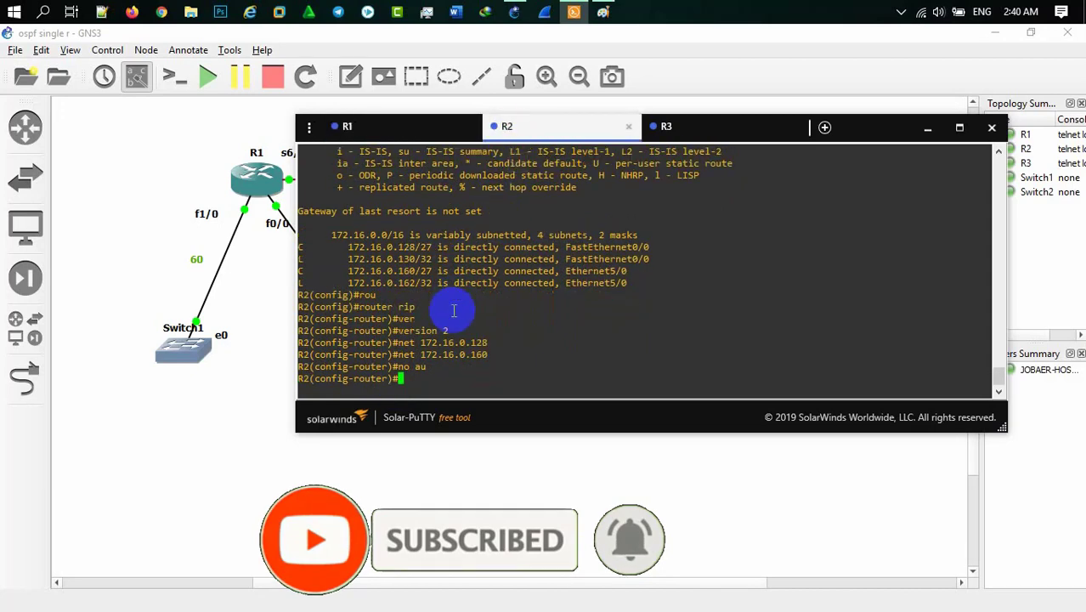
{"action": "type", "text": "do"}
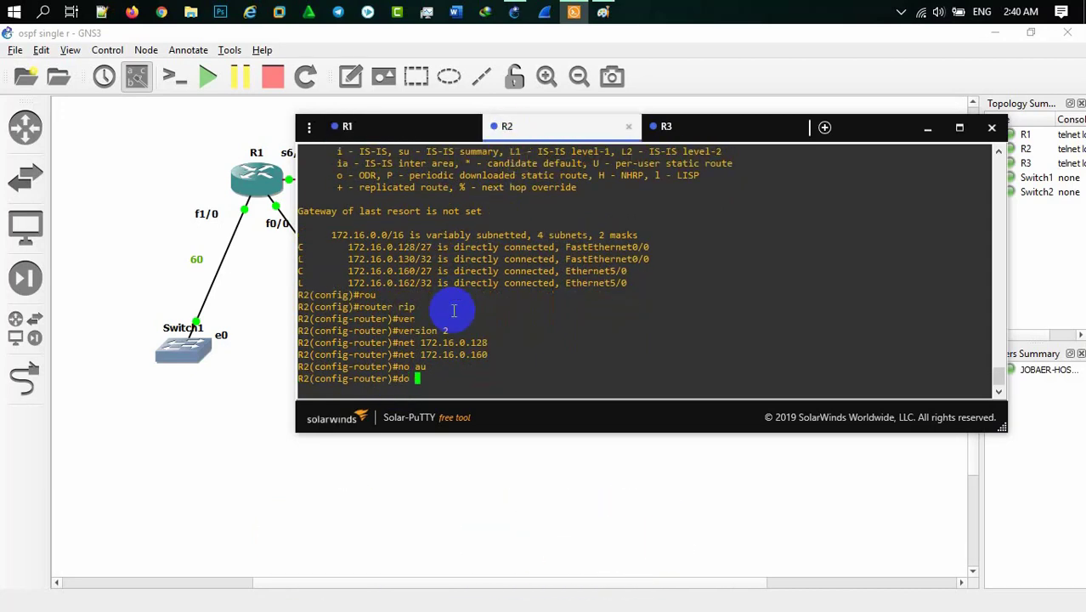
{"action": "type", "text": " wr"}
{"action": "key", "text": "Return"}
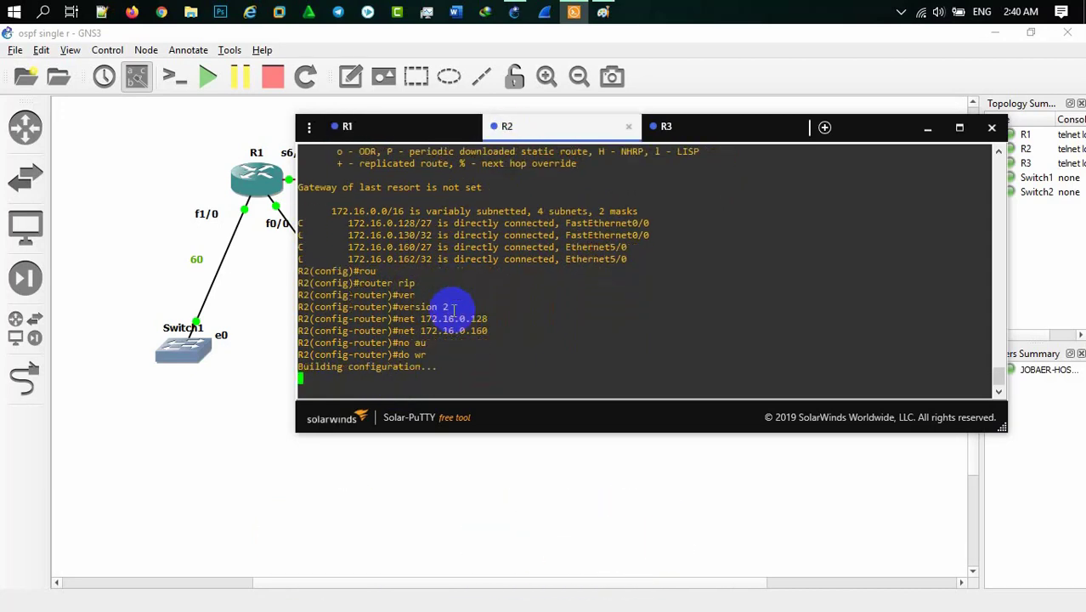
{"action": "left_click", "coordinate": [672, 129]}
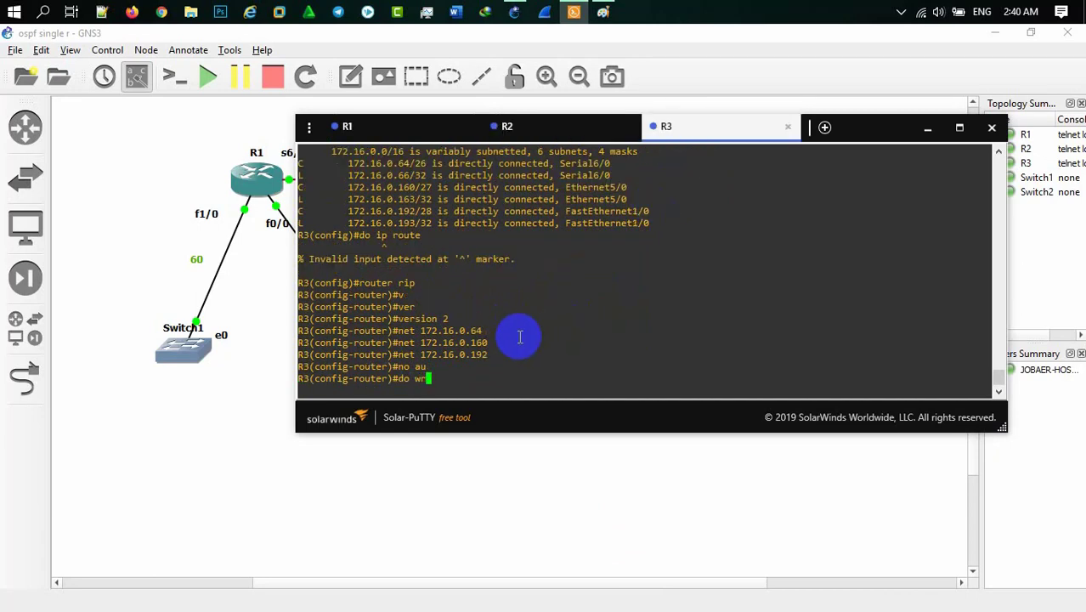
{"action": "type", "text": "do wr"}
{"action": "key", "text": "Return"}
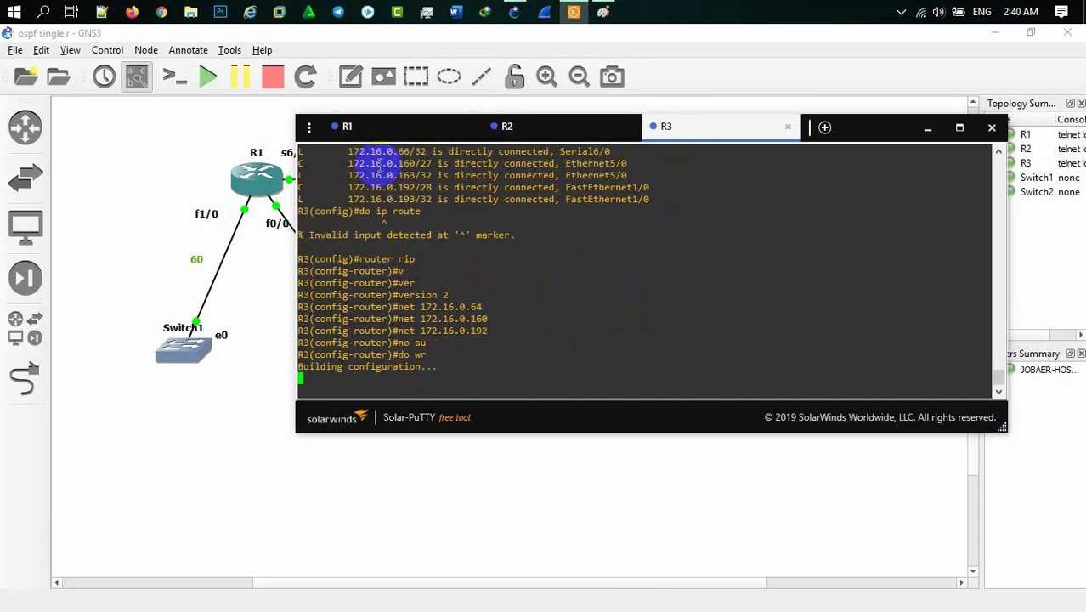
Step: Return to R1's console and list its interface addresses with do sh ip int brief
{"action": "left_click", "coordinate": [345, 126]}
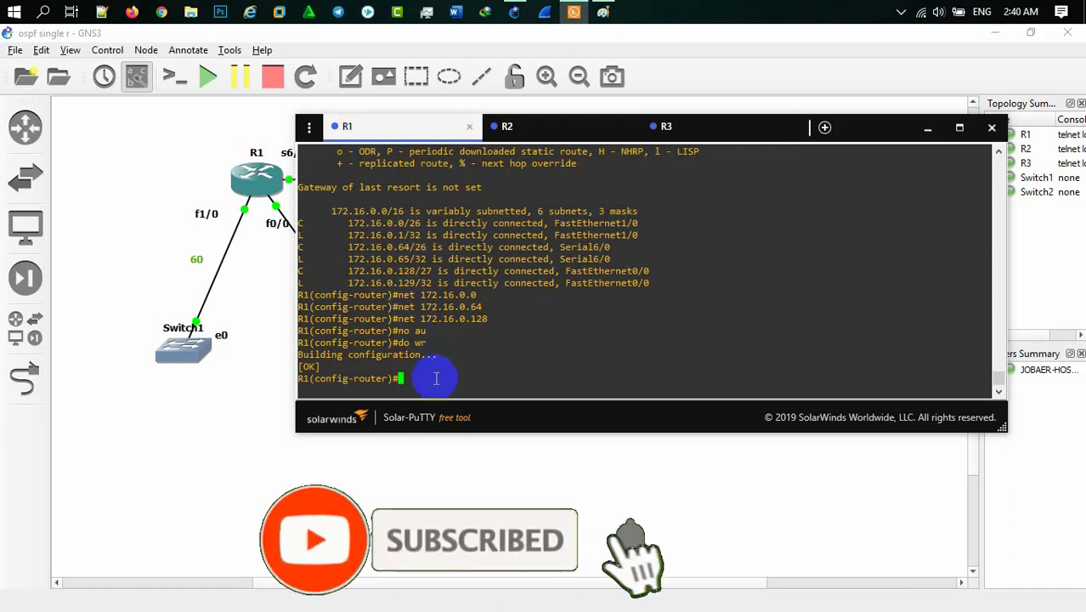
{"action": "type", "text": "do s"}
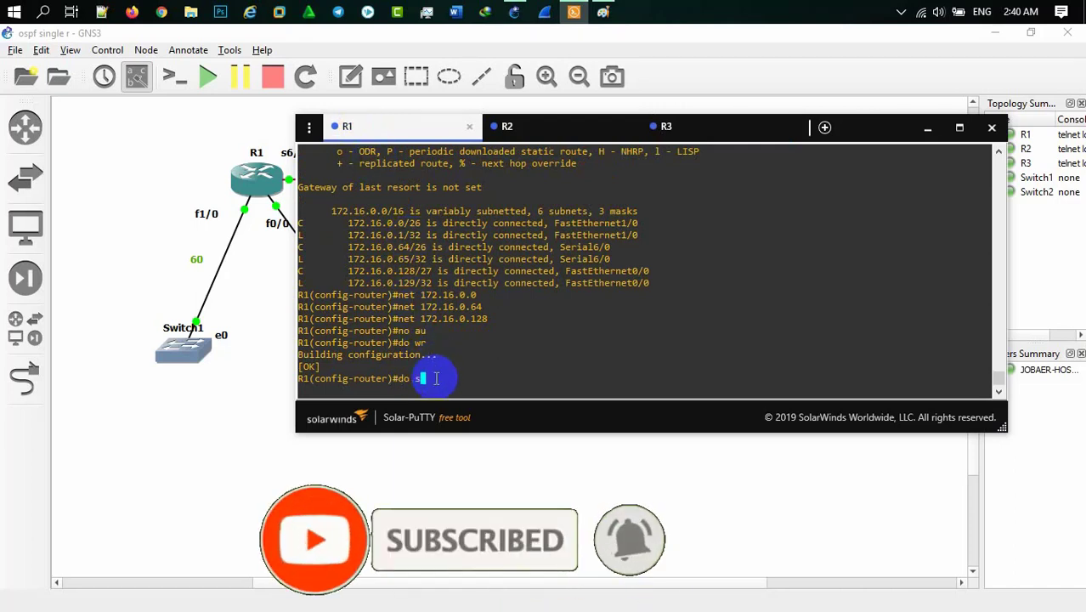
{"action": "type", "text": "h ip int brief"}
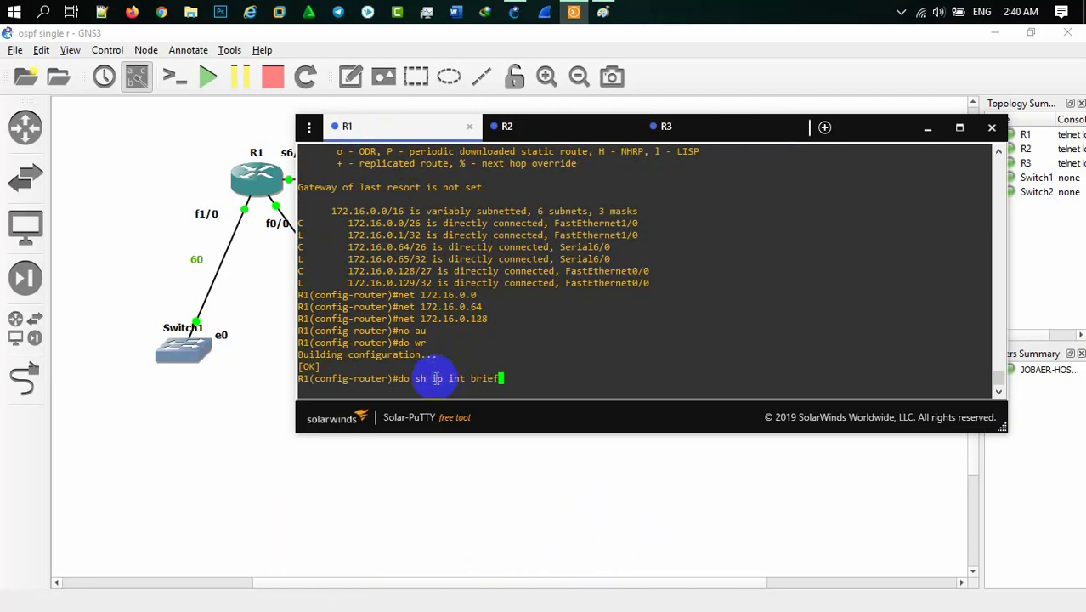
{"action": "key", "text": "Return"}
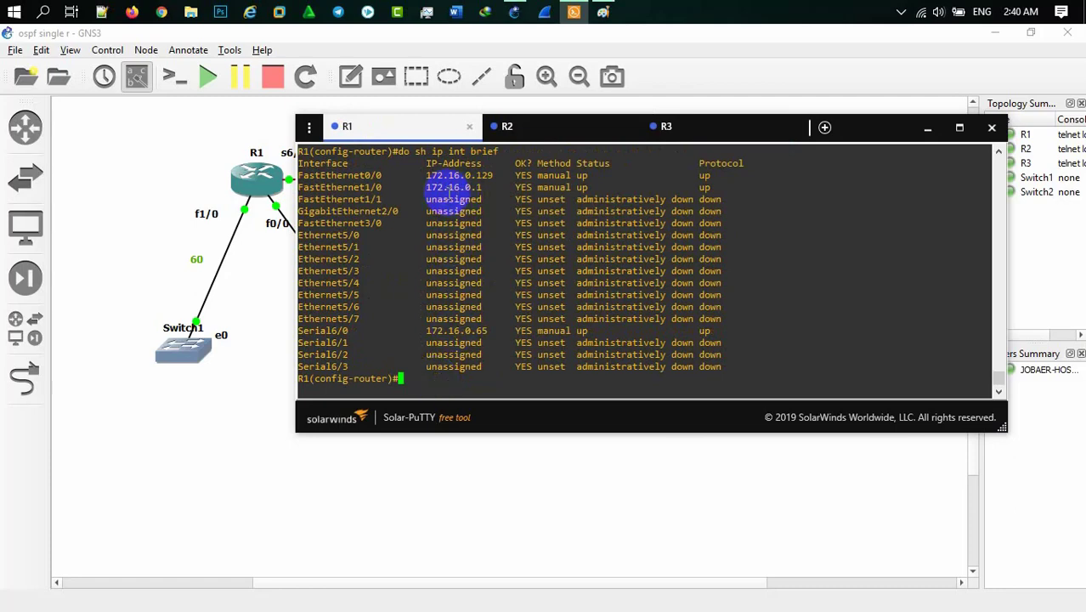
Step: From R3's console, ping R1's FastEthernet1/0 address 172.16.0.1, checking the address against R1's interface list
{"action": "left_click", "coordinate": [672, 127]}
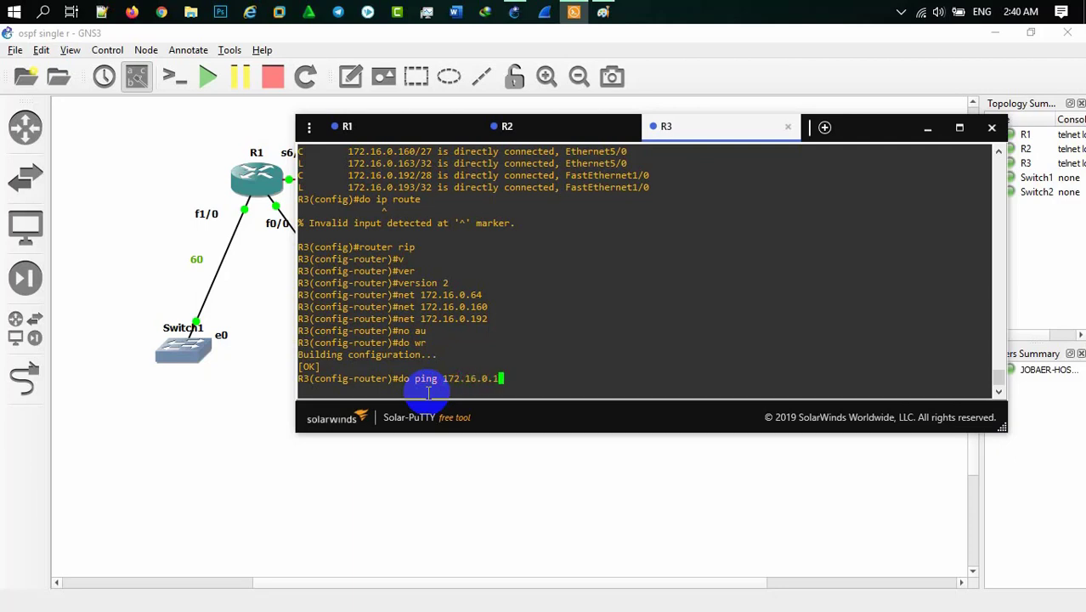
{"action": "left_click", "coordinate": [352, 126]}
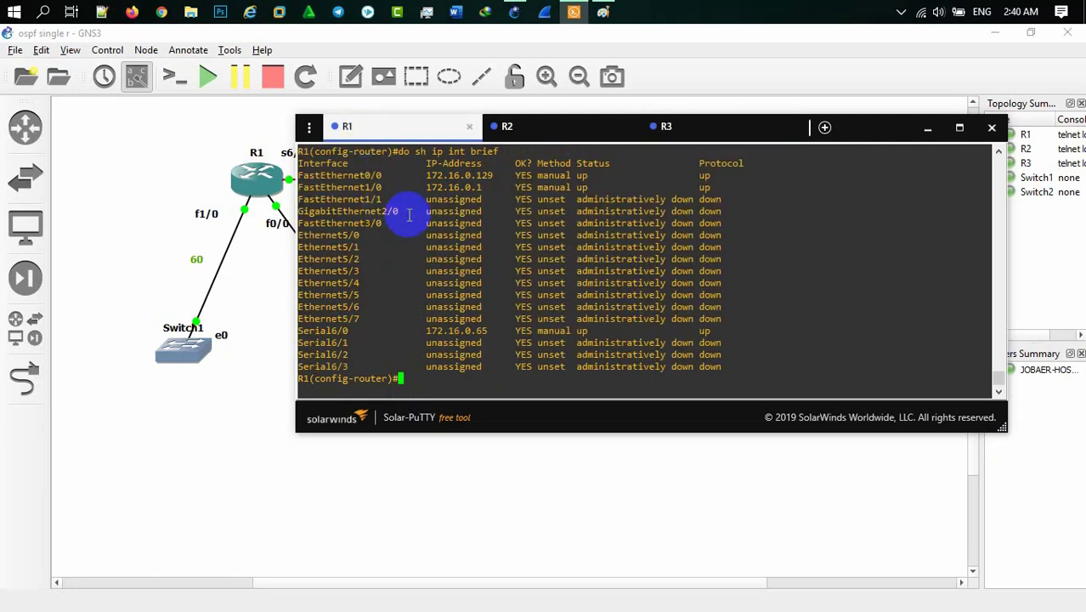
{"action": "left_click", "coordinate": [680, 128]}
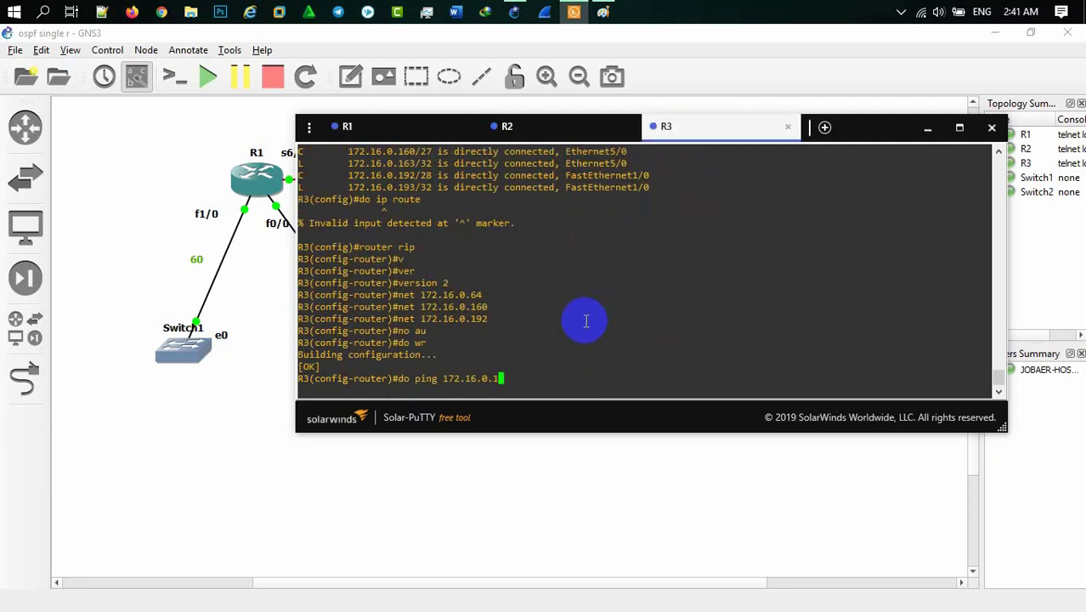
{"action": "key", "text": "Return"}
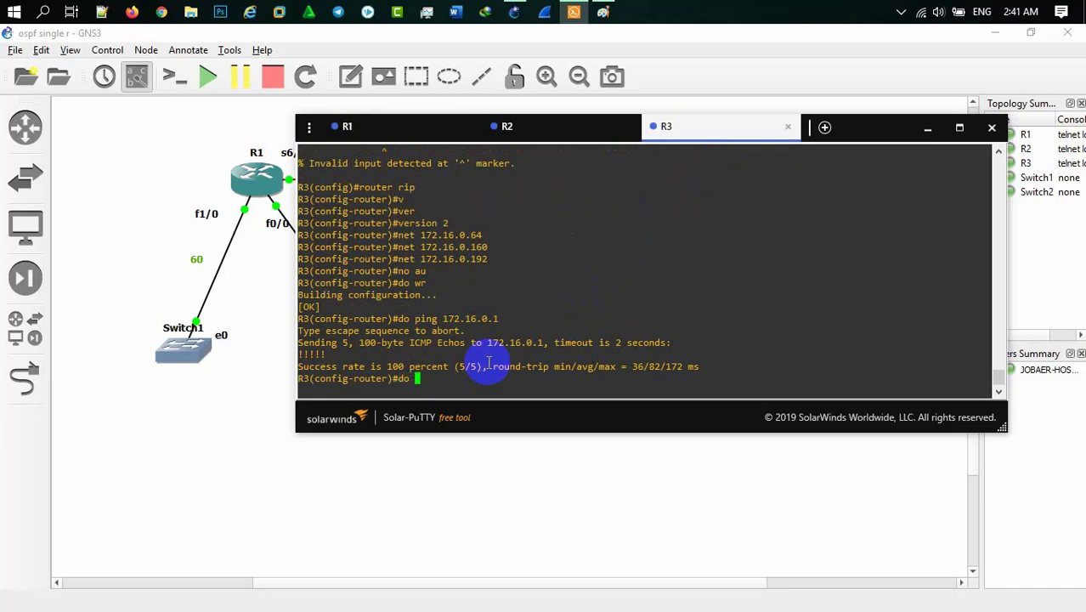
Step: Trace the route from R3 to 172.16.0.1 with do traceroute and compare it with the topology diagram
{"action": "type", "text": "do traceroute"}
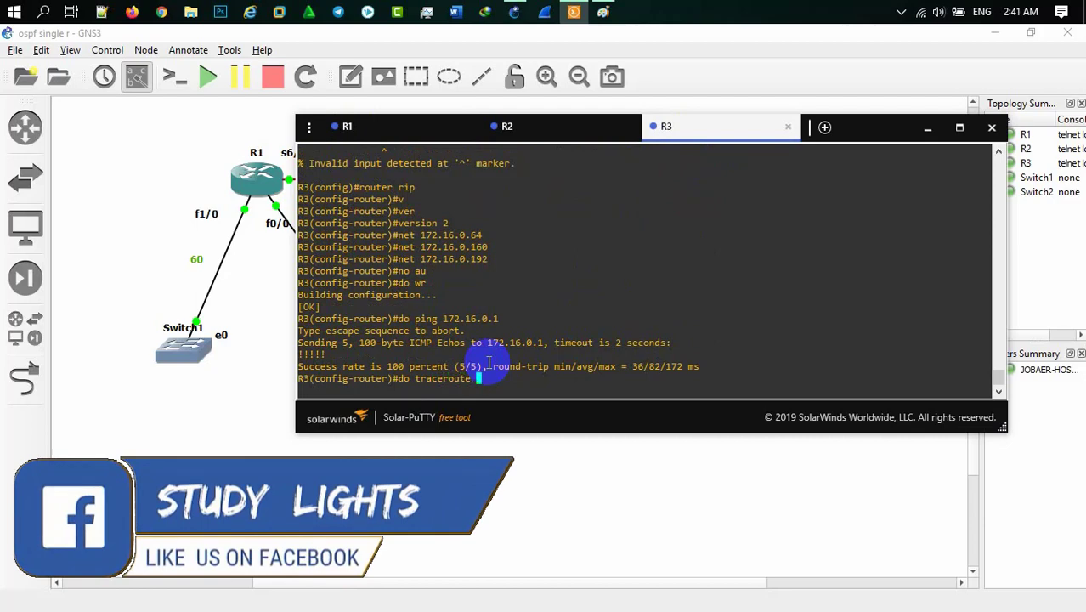
{"action": "type", "text": " 172.16.0.1"}
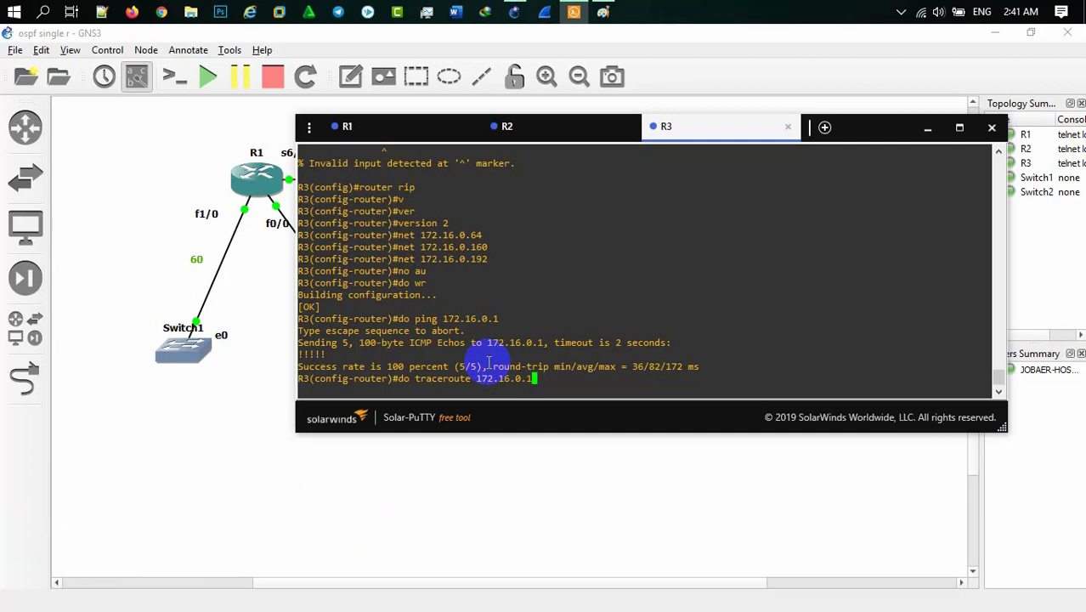
{"action": "key", "text": "Return"}
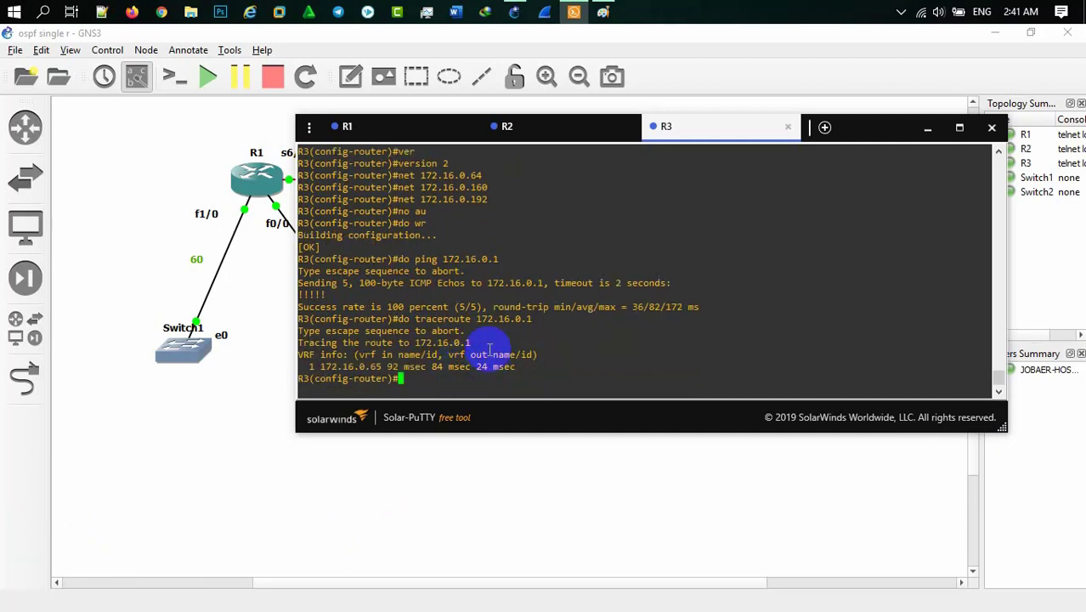
{"action": "left_click_drag", "start_coordinate": [850, 129], "coordinate": [957, 377]}
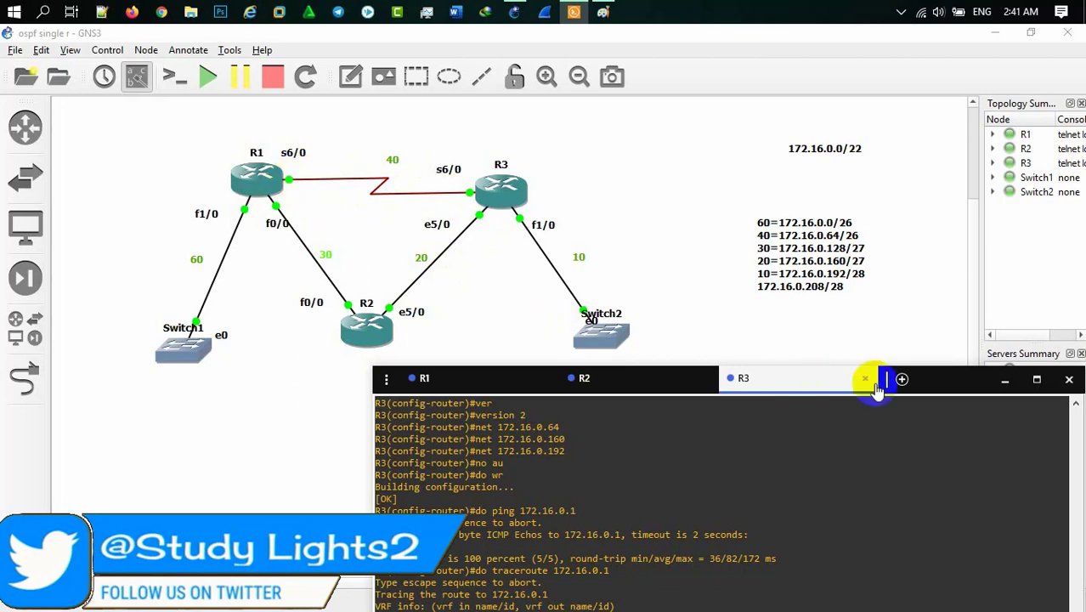
{"action": "left_click_drag", "start_coordinate": [910, 382], "coordinate": [819, 110]}
{"action": "left_click", "coordinate": [649, 309]}
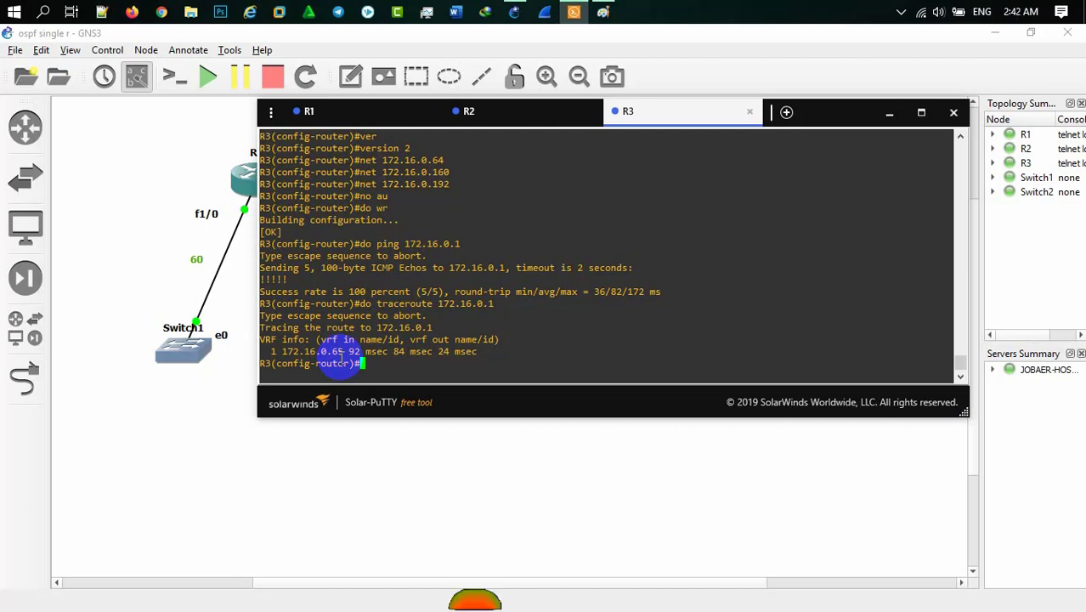
Step: Switch to Paint and delete all the existing notes in the text box
{"action": "left_click", "coordinate": [602, 12]}
{"action": "key", "text": "ctrl+a"}
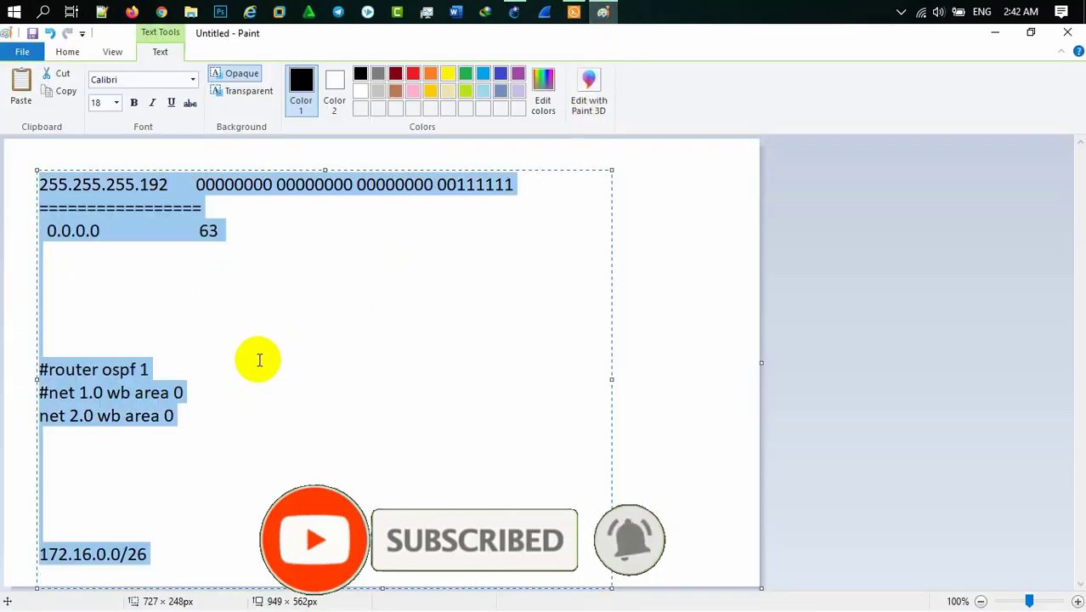
{"action": "key", "text": "Delete"}
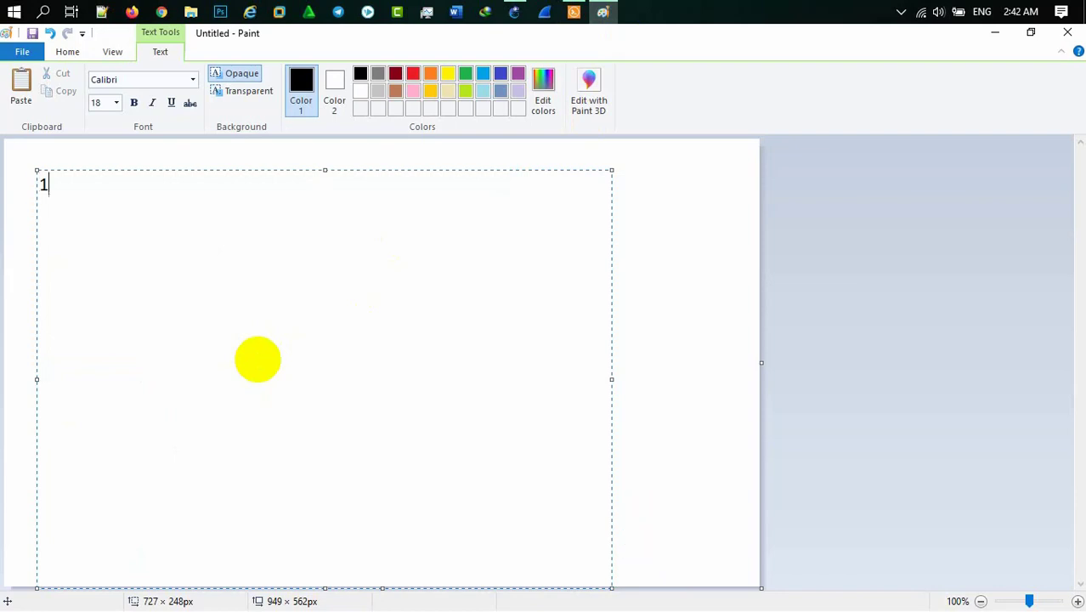
Step: List the networks 192.168.1.128/25, 192.168.2.4/30 and 192.168.2.8/30 on separate lines, with a row of equals signs below them
{"action": "type", "text": "192.168."}
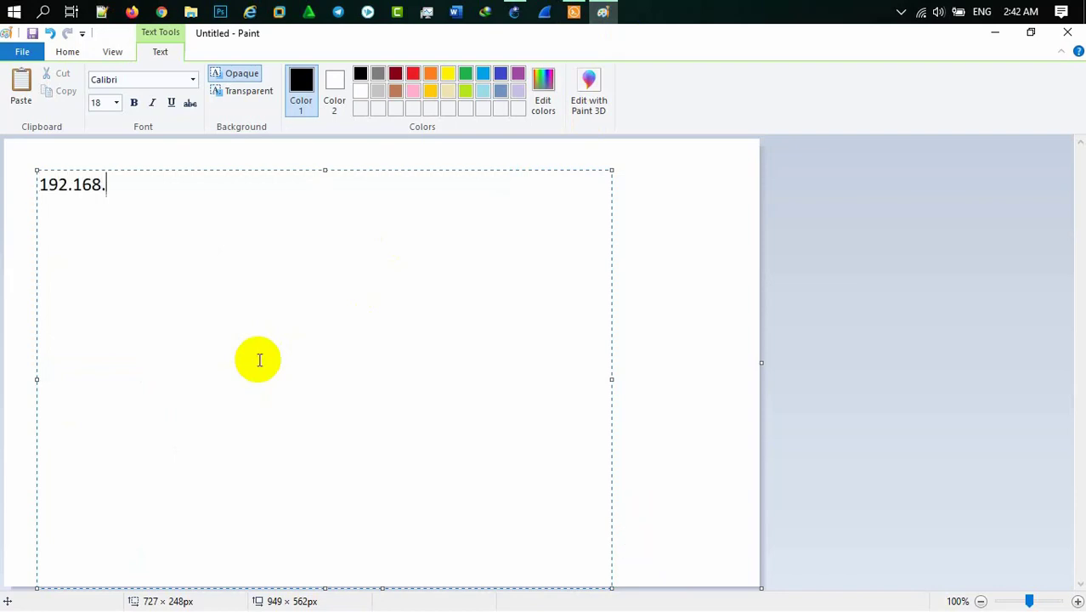
{"action": "type", "text": "1.128"}
{"action": "key", "text": "Return"}
{"action": "type", "text": "19"}
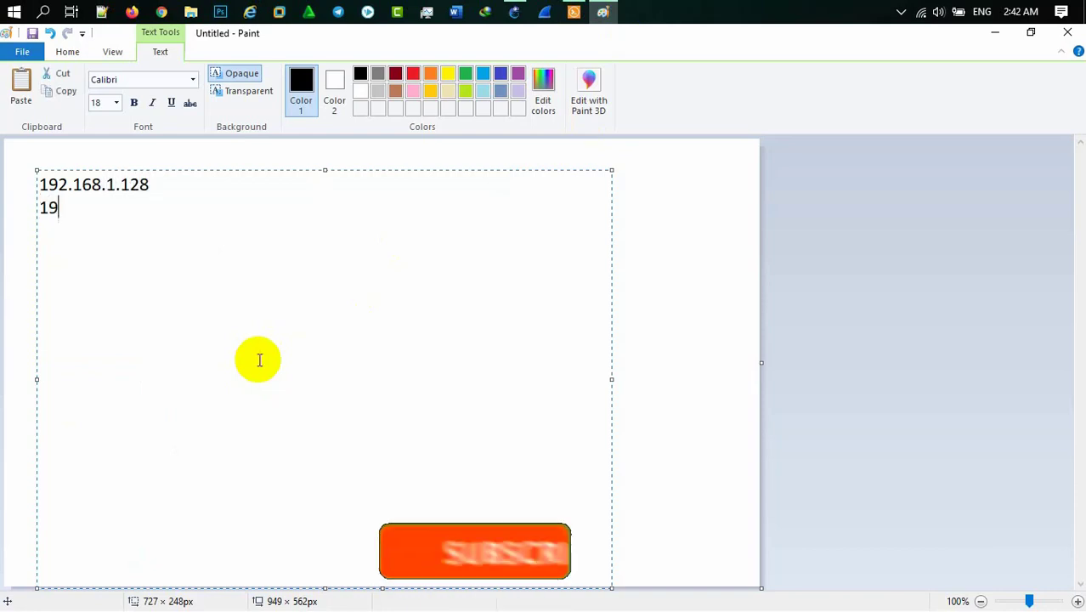
{"action": "type", "text": "2.168"}
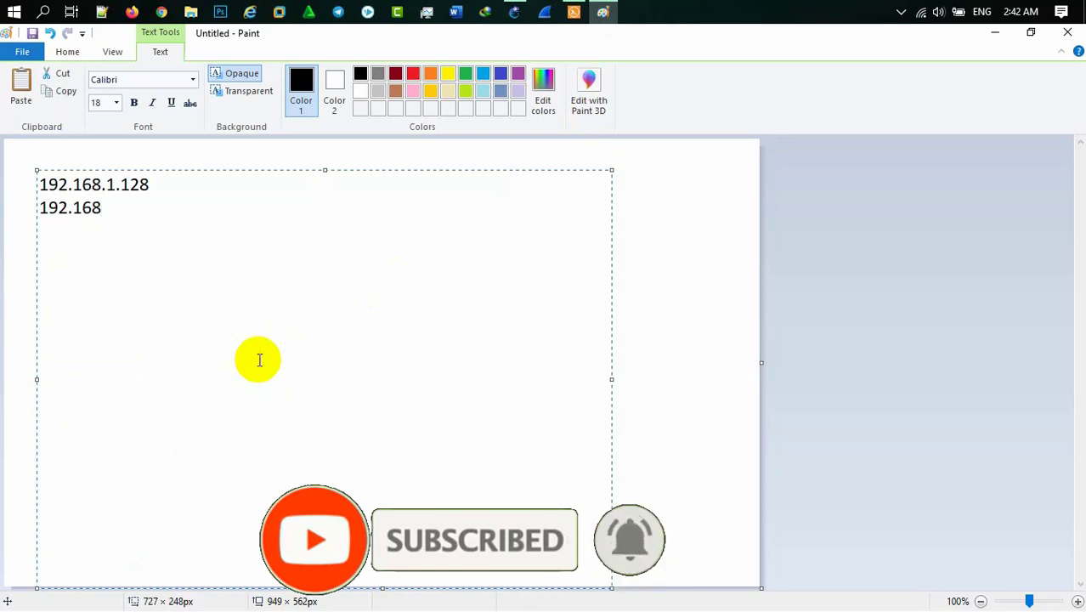
{"action": "type", "text": ".2.4 "}
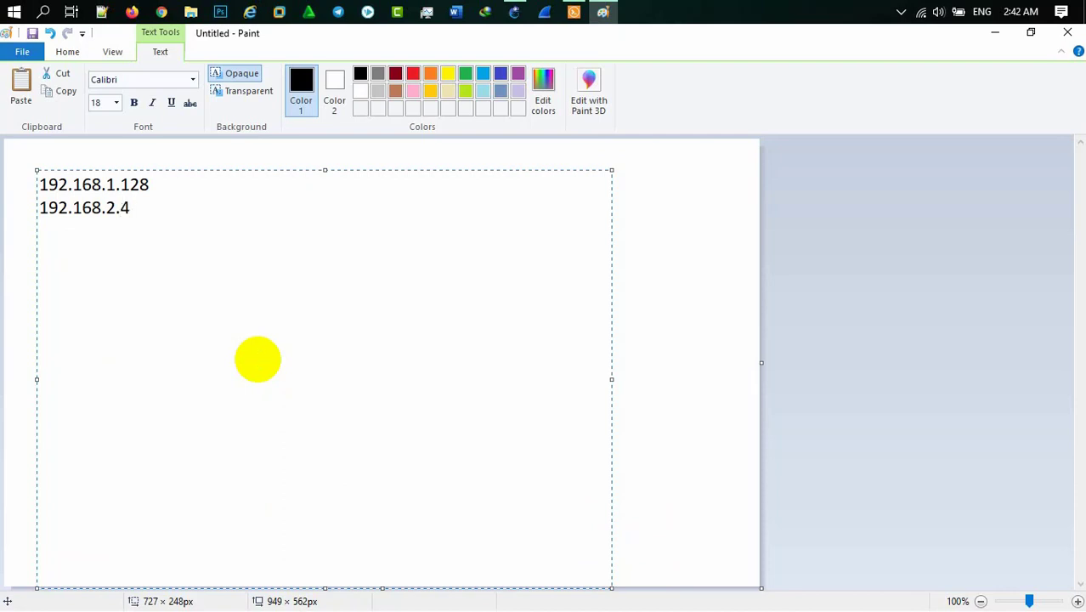
{"action": "type", "text": "192.168.2.8/"}
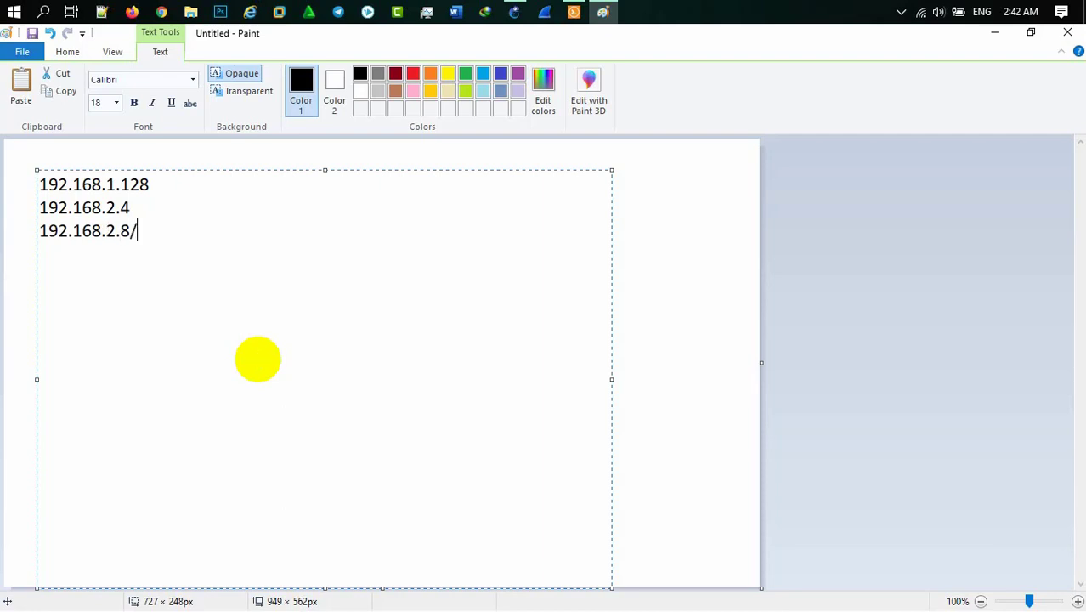
{"action": "type", "text": "30"}
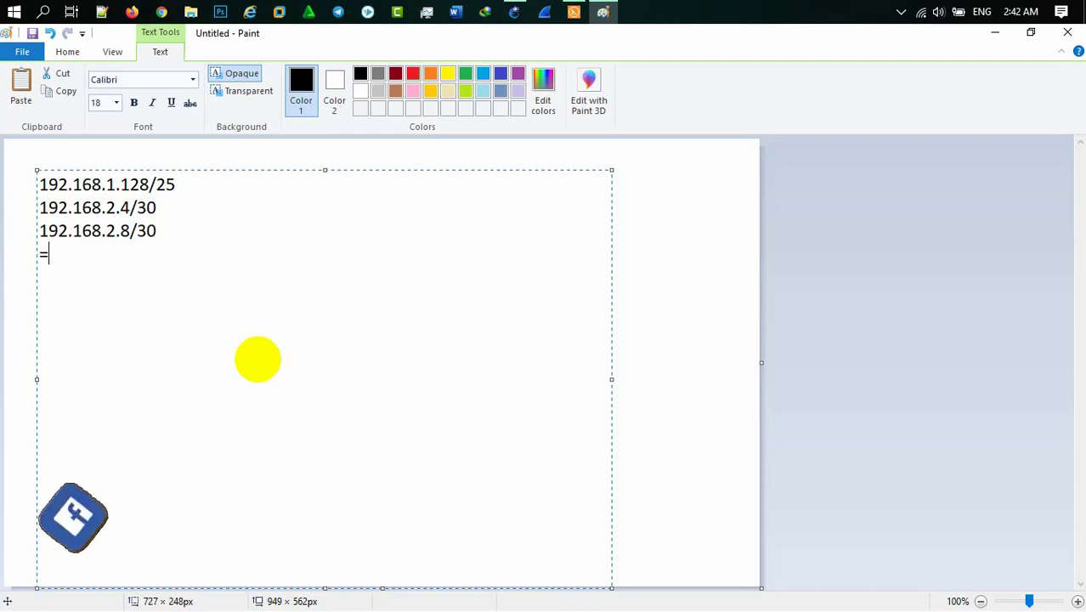
{"action": "type", "text": "================="}
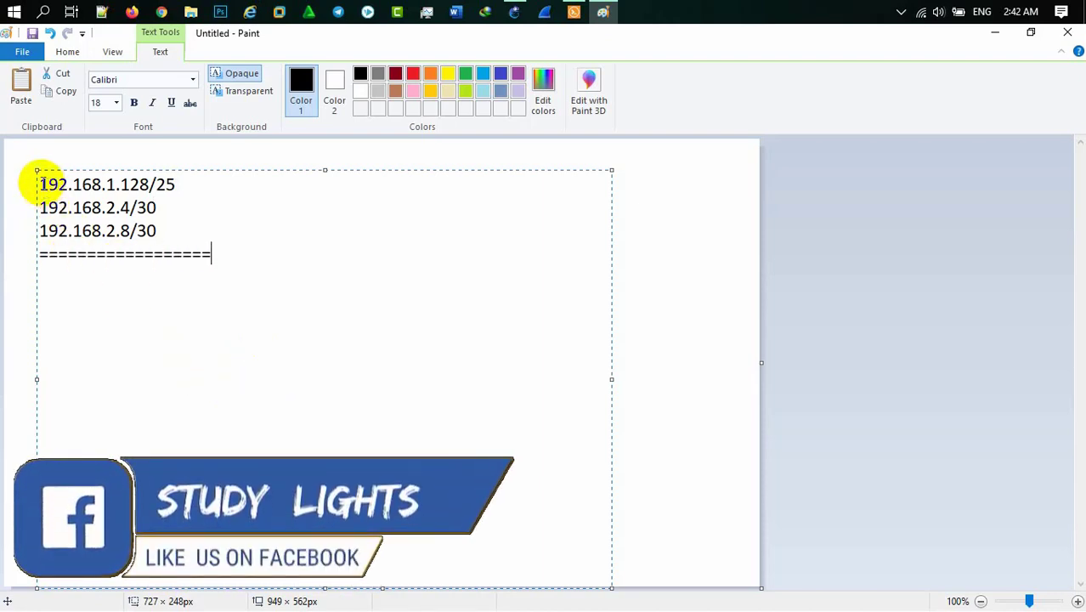
Step: Compare the networks octet by octet and write the first one below the separator as 192.168.00000001, with its third octet in binary
{"action": "left_click_drag", "start_coordinate": [40, 184], "coordinate": [67, 231]}
{"action": "left_click", "coordinate": [47, 236]}
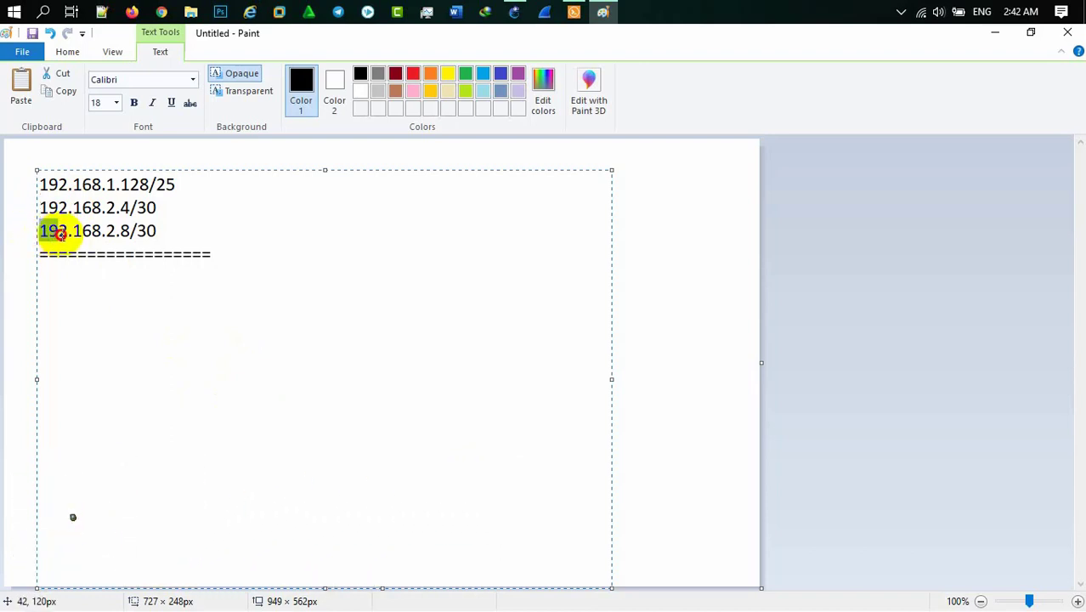
{"action": "left_click", "coordinate": [60, 267]}
{"action": "left_click", "coordinate": [204, 255]}
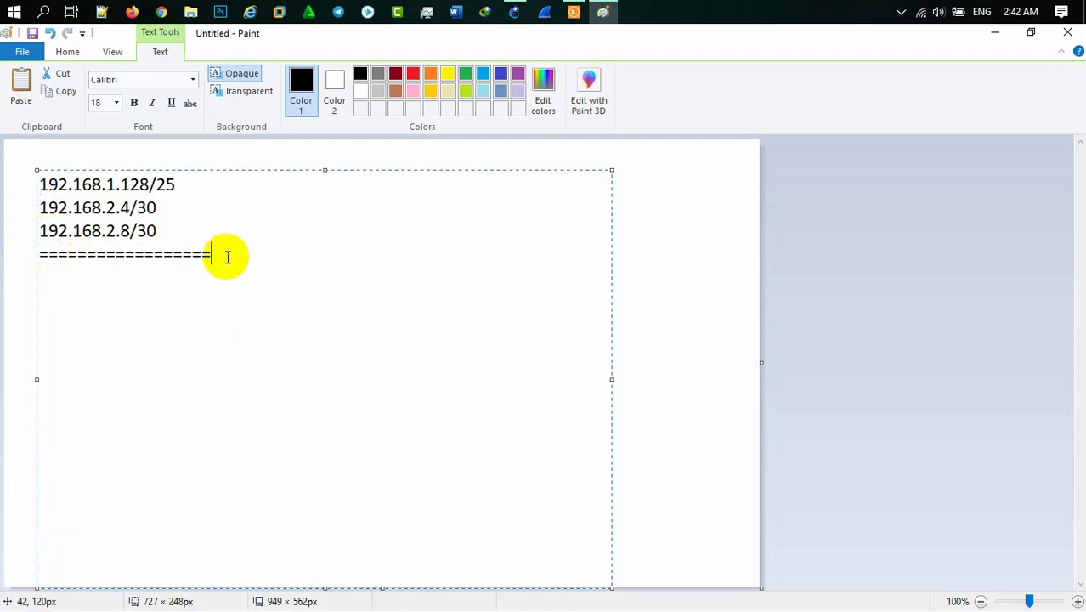
{"action": "type", "text": "192."}
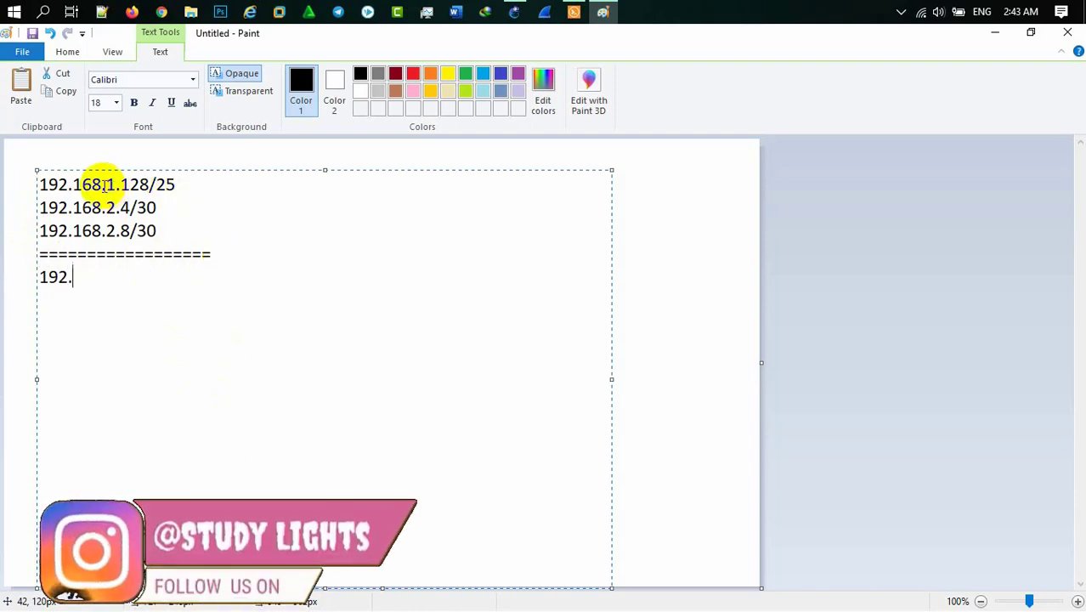
{"action": "left_click", "coordinate": [92, 207]}
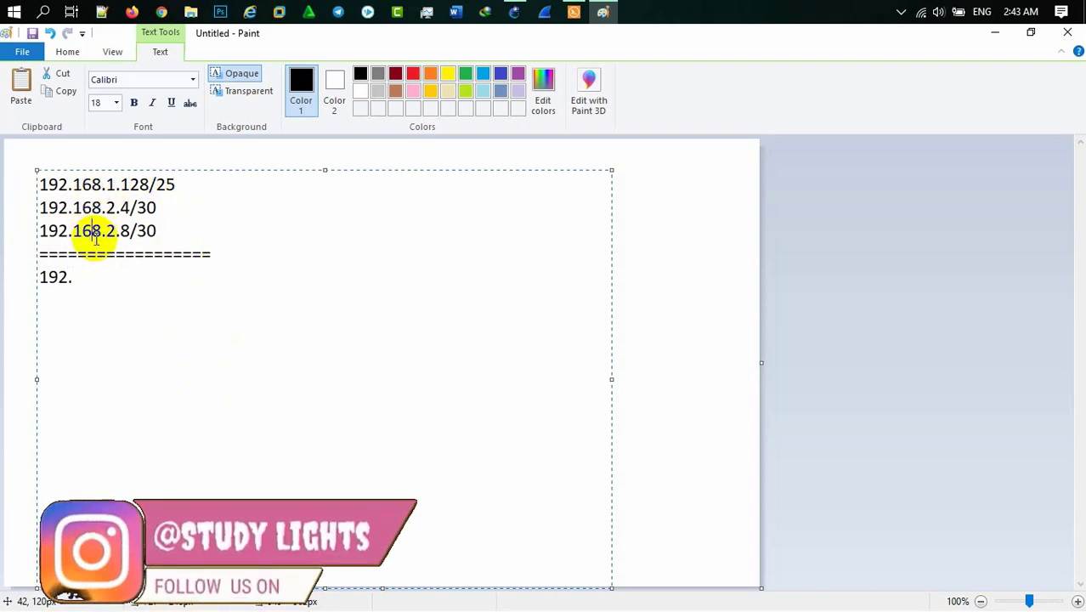
{"action": "type", "text": "168."}
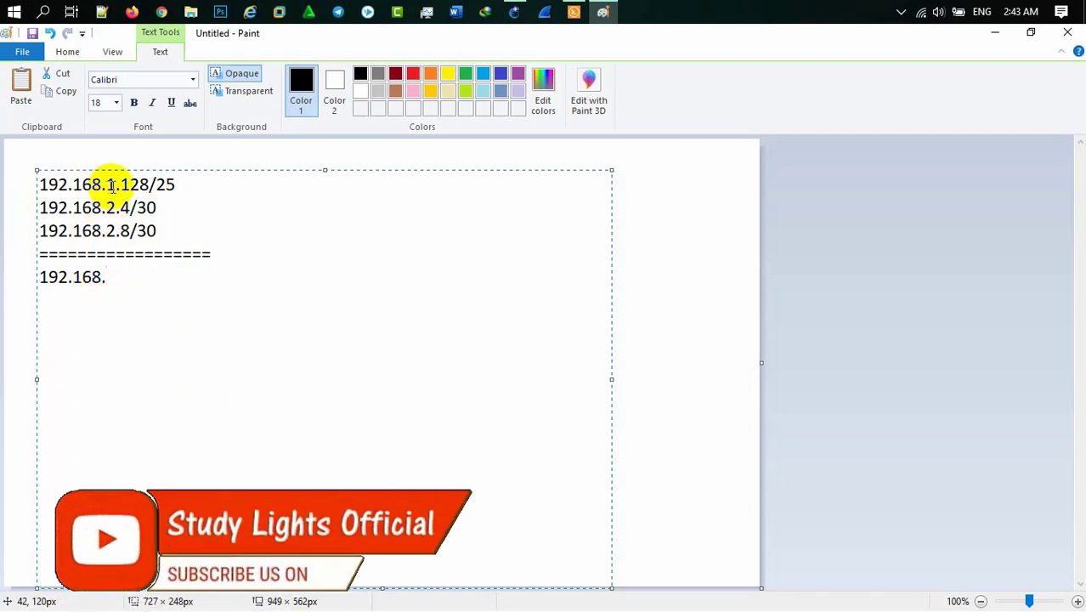
{"action": "left_click_drag", "start_coordinate": [106, 185], "coordinate": [125, 212]}
{"action": "left_click", "coordinate": [113, 231]}
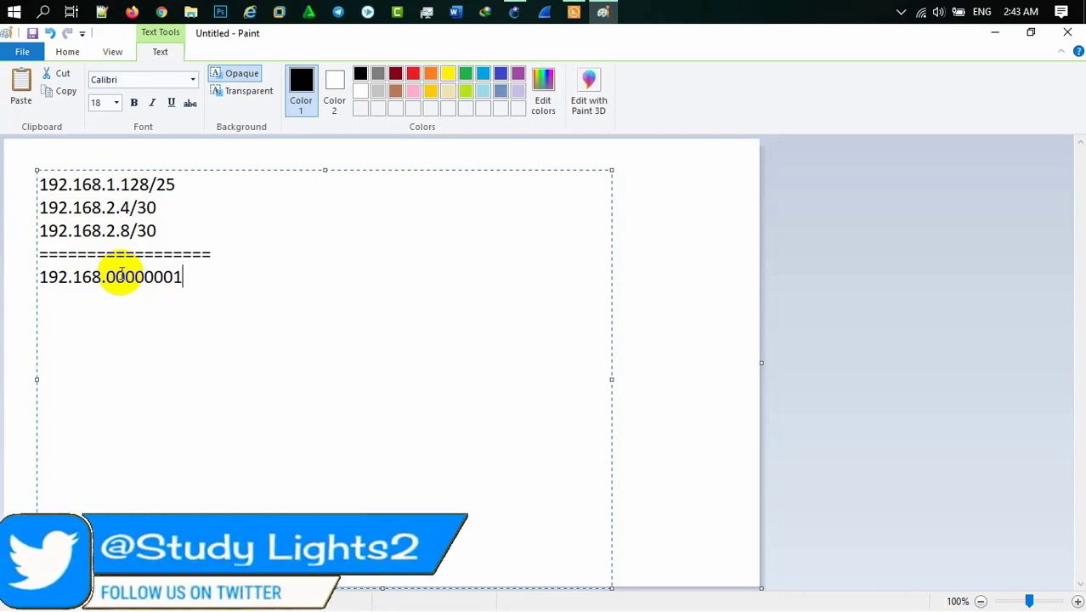
Step: Write the second and third networks on new lines, both as 192.168.00000010, with the third octet in binary
{"action": "type", "text": "92.168."}
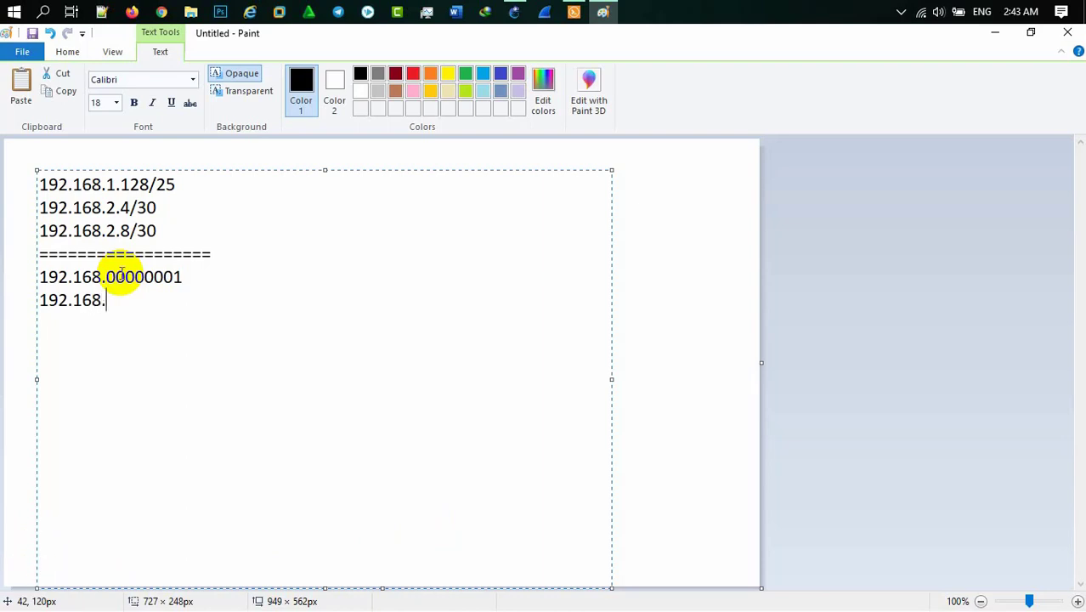
{"action": "type", "text": "00000"}
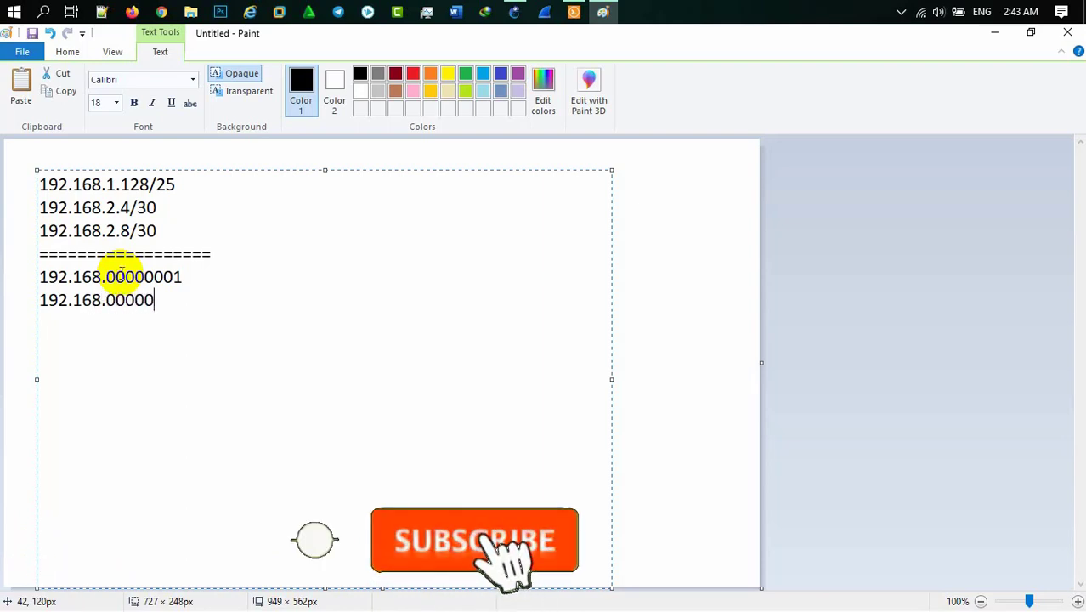
{"action": "type", "text": "010"}
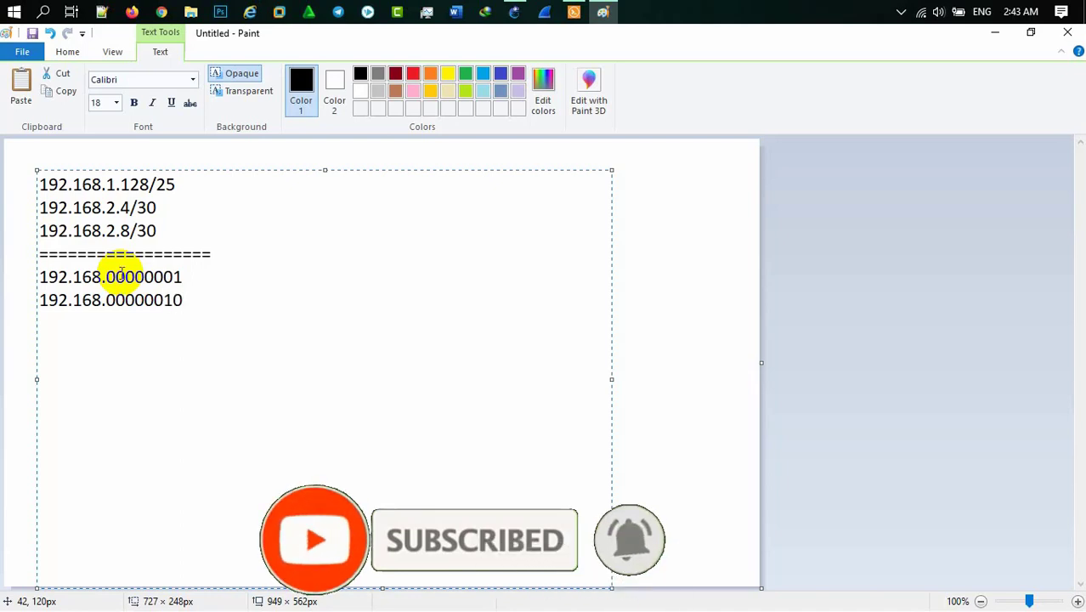
{"action": "key", "text": "Return"}
{"action": "type", "text": "192.168.00"}
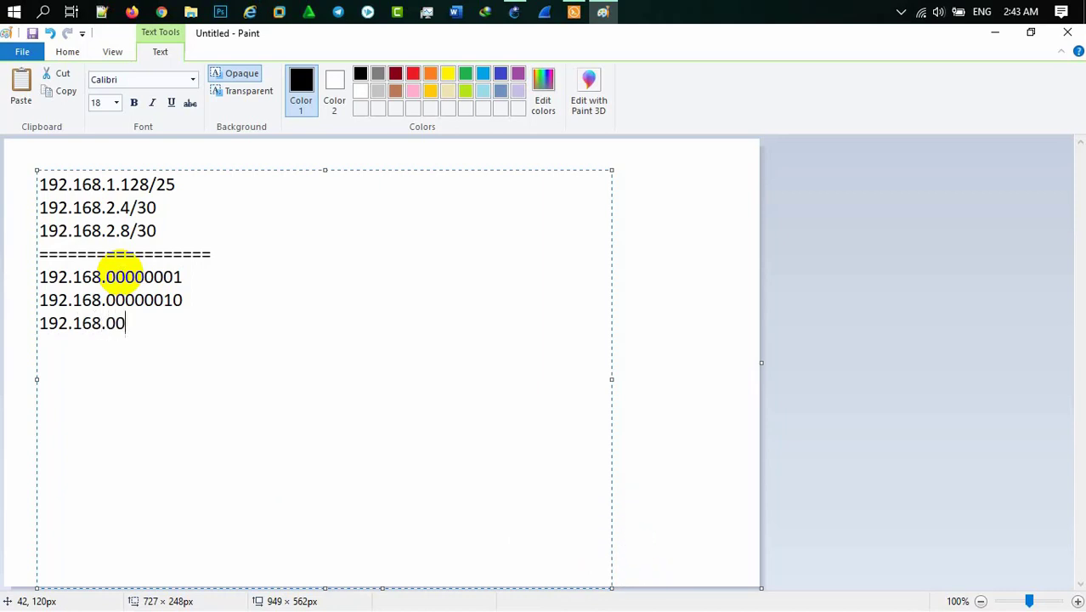
{"action": "type", "text": "000010"}
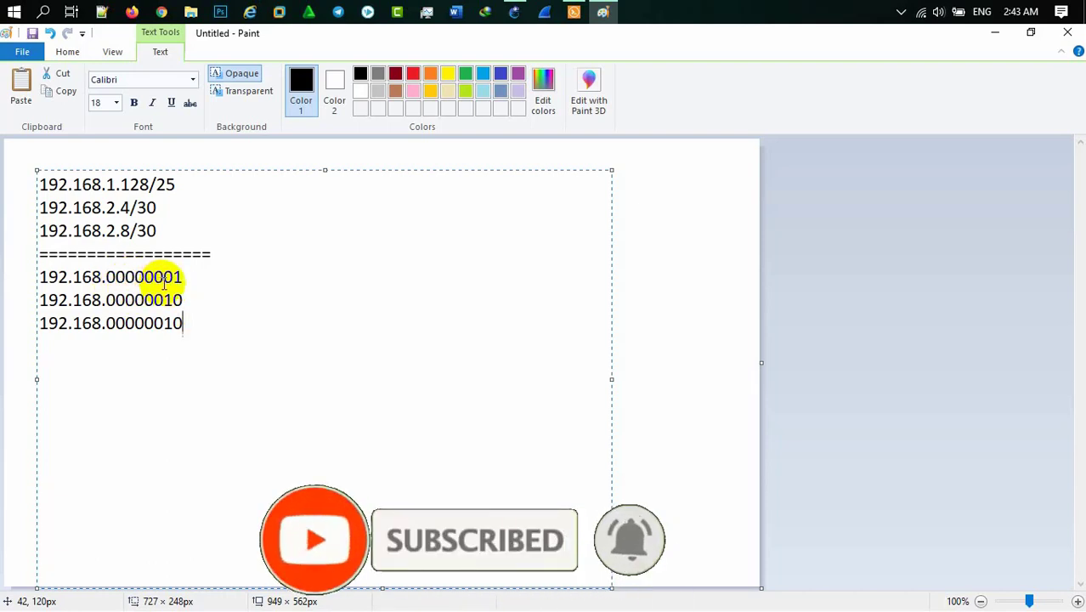
Step: Colour the six matching leading zeros of the binary third octet dark red in all three lines
{"action": "left_click", "coordinate": [108, 279]}
{"action": "left_click_drag", "start_coordinate": [109, 279], "coordinate": [163, 283]}
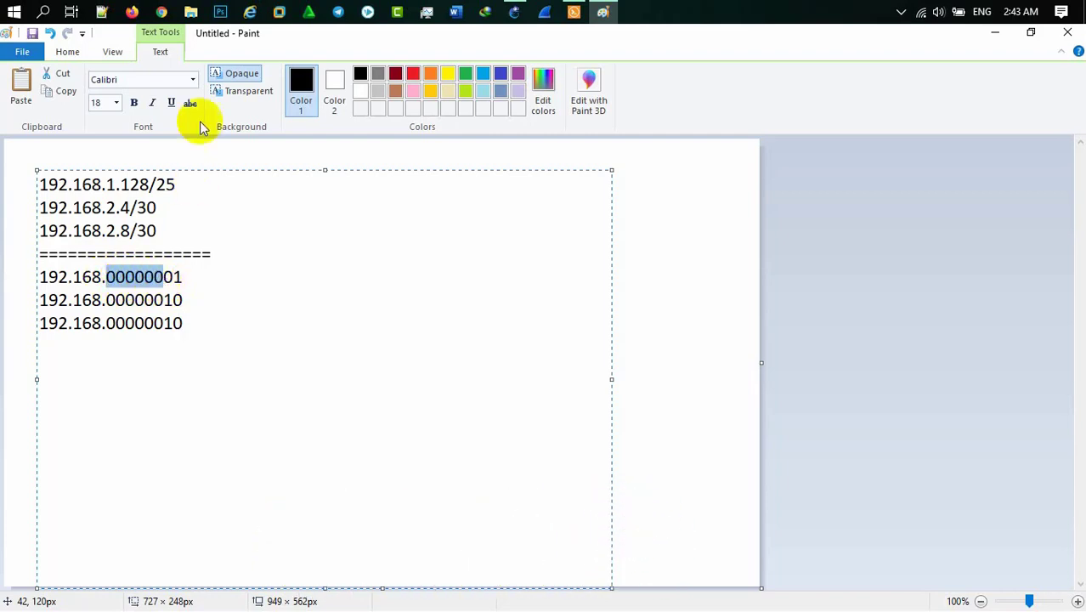
{"action": "left_click", "coordinate": [393, 76]}
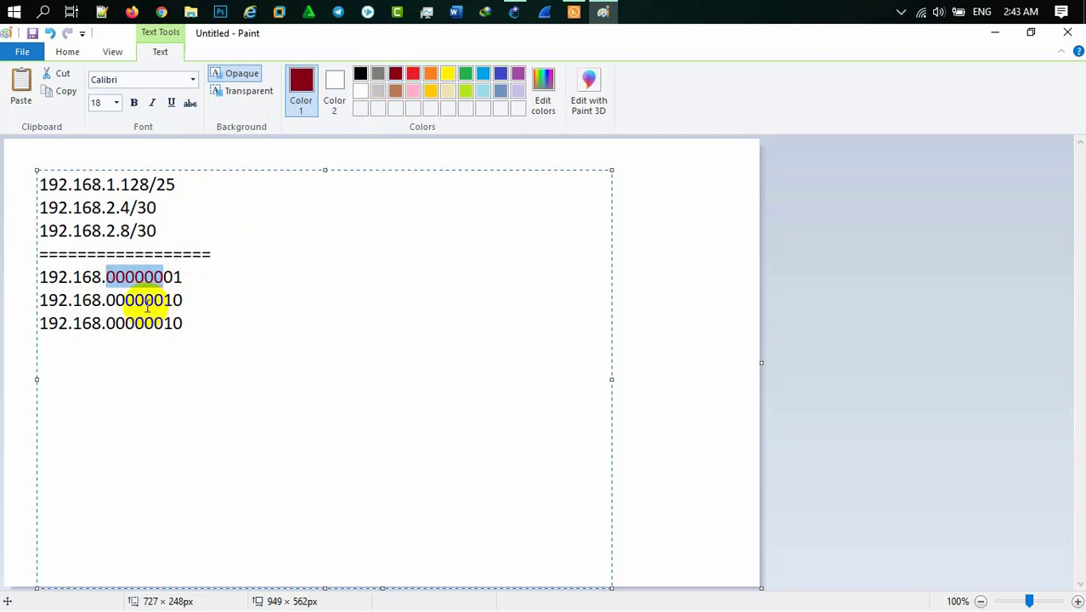
{"action": "left_click_drag", "start_coordinate": [109, 301], "coordinate": [164, 299]}
{"action": "left_click", "coordinate": [394, 77]}
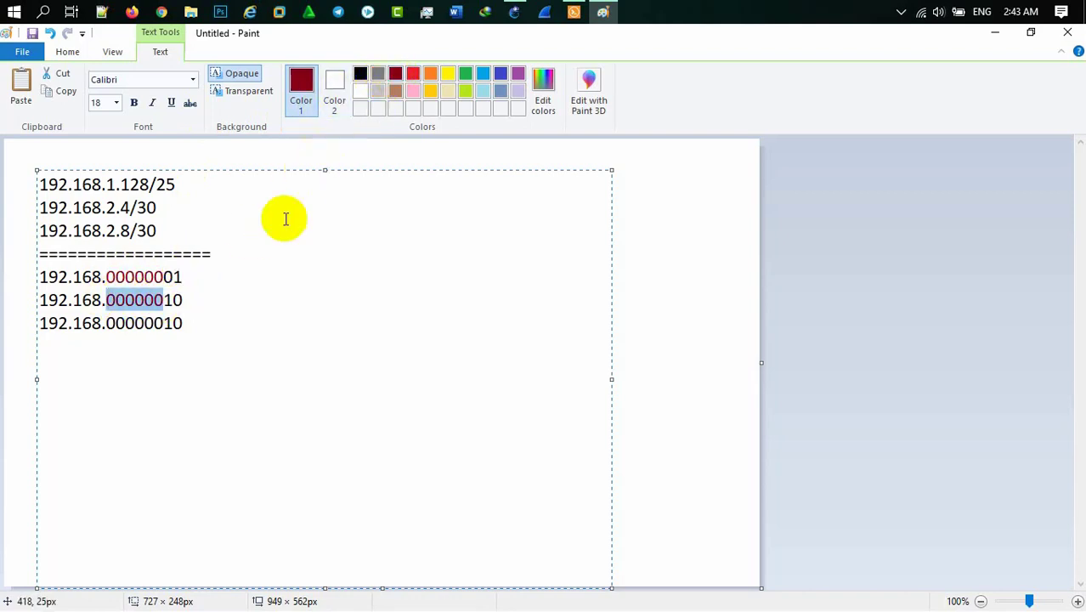
{"action": "left_click_drag", "start_coordinate": [107, 323], "coordinate": [162, 323]}
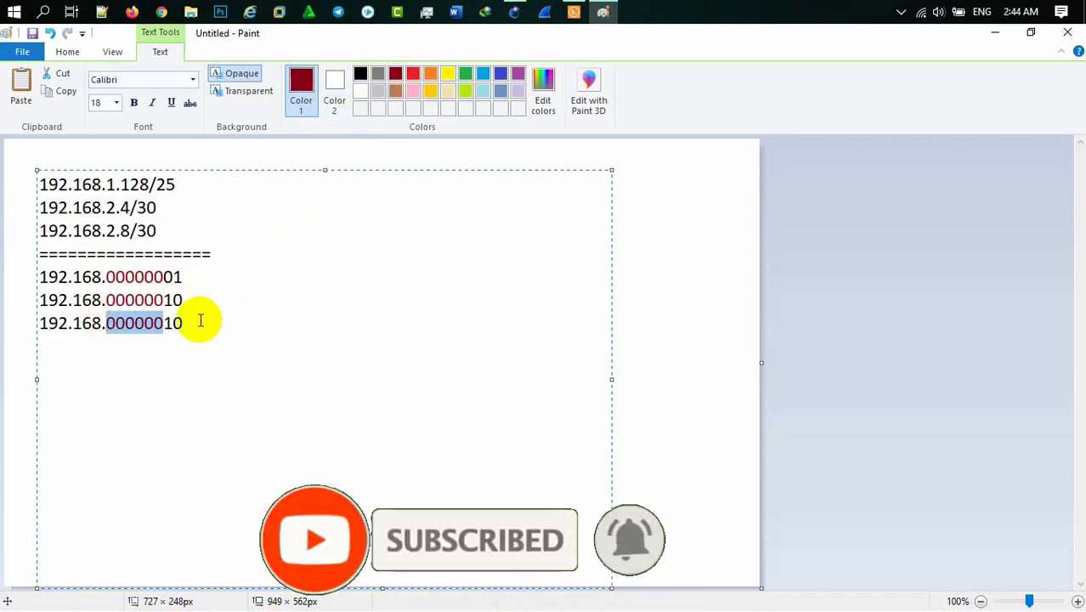
Step: Append the last octets .128, .4 and .8 to the three binary lines and start a summary address with 192.168. below them
{"action": "left_click", "coordinate": [214, 276]}
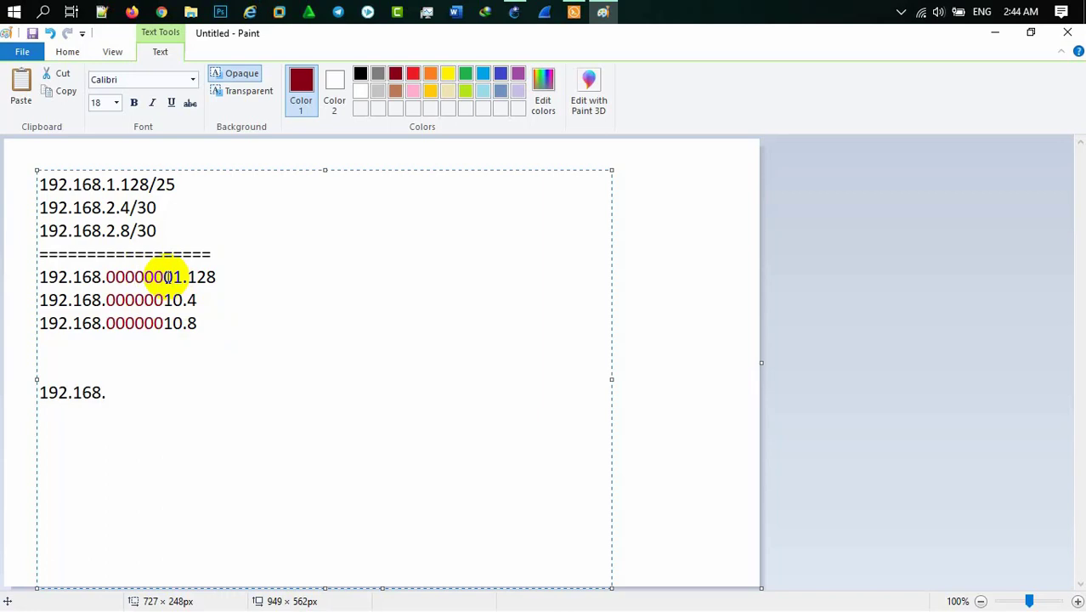
Step: Change the remaining 1 bit to 0 in the binary third octets of the first and second lines, making both 00000000
{"action": "left_click", "coordinate": [178, 277]}
{"action": "type", "text": "0"}
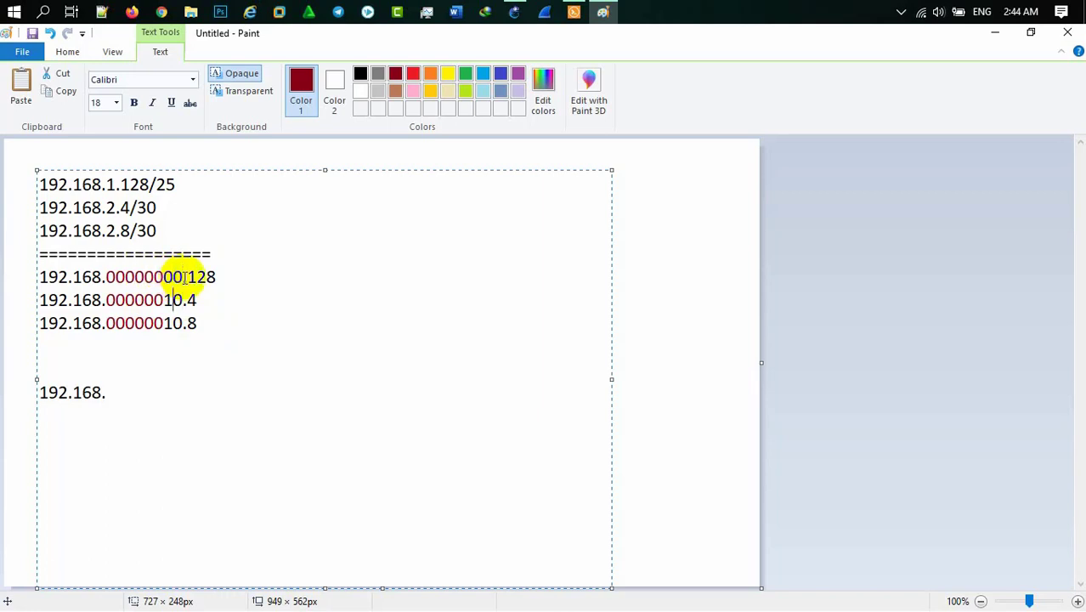
{"action": "key", "text": "BackSpace"}
{"action": "type", "text": "0"}
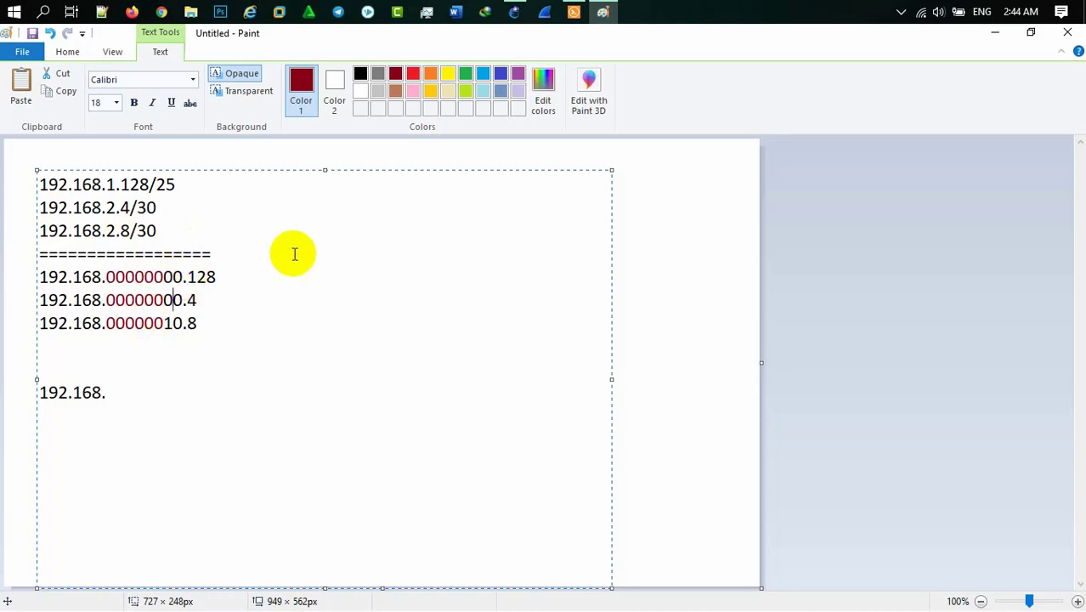
Step: Complete the summary address as 192.168.0.0 and set the first binary line's third octet back to 00000001
{"action": "left_click", "coordinate": [127, 383]}
{"action": "type", "text": "0.0"}
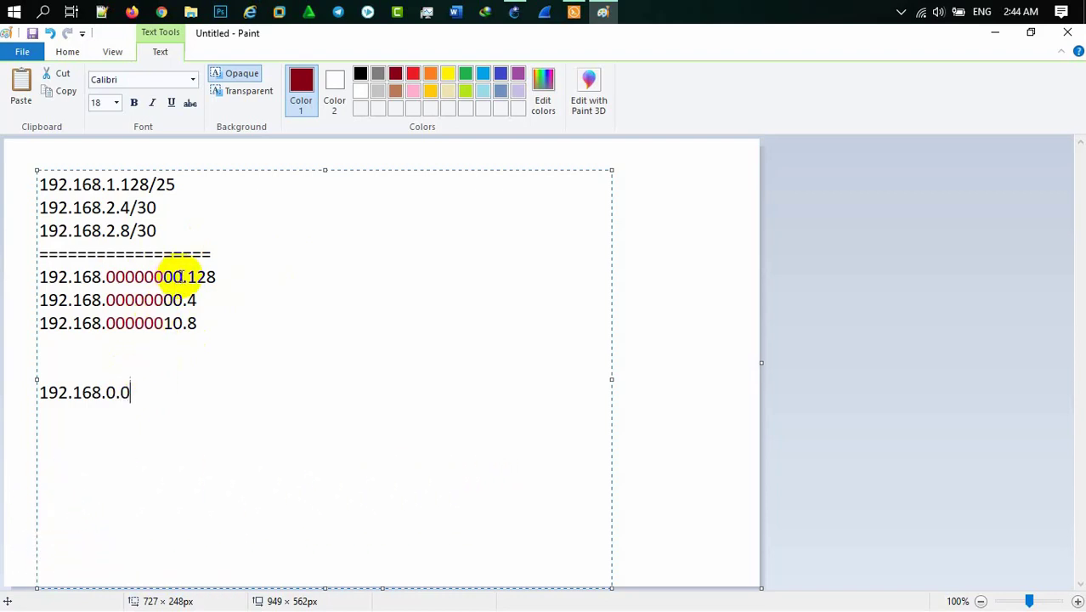
{"action": "key", "text": "BackSpace"}
{"action": "type", "text": "1"}
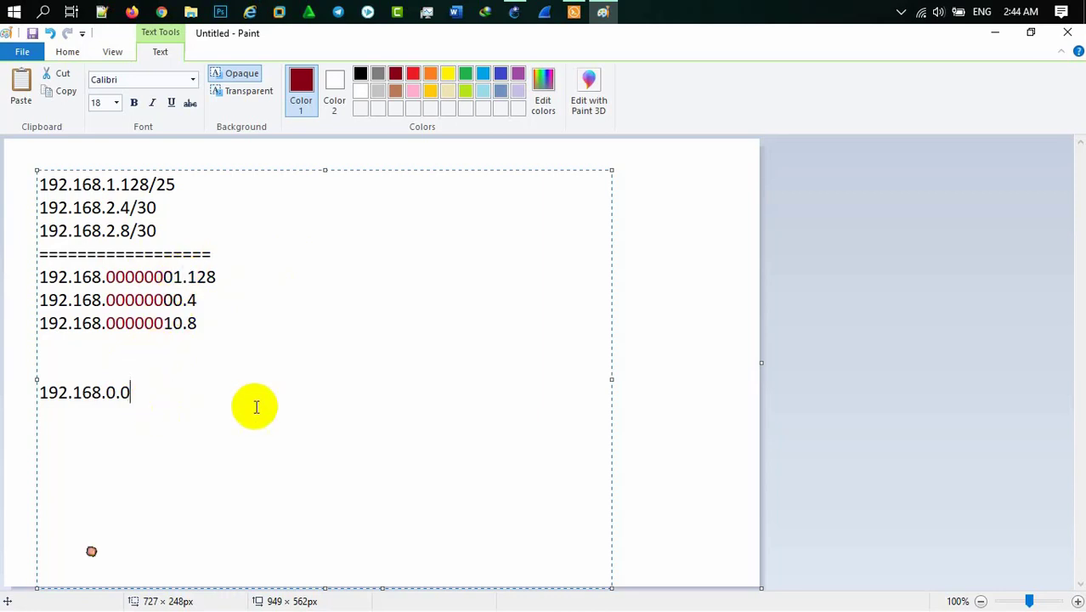
Step: Add the prefix length /22 to the summary address 192.168.0.0, and switch to the R3 console in Solar-PuTTY
{"action": "type", "text": "/"}
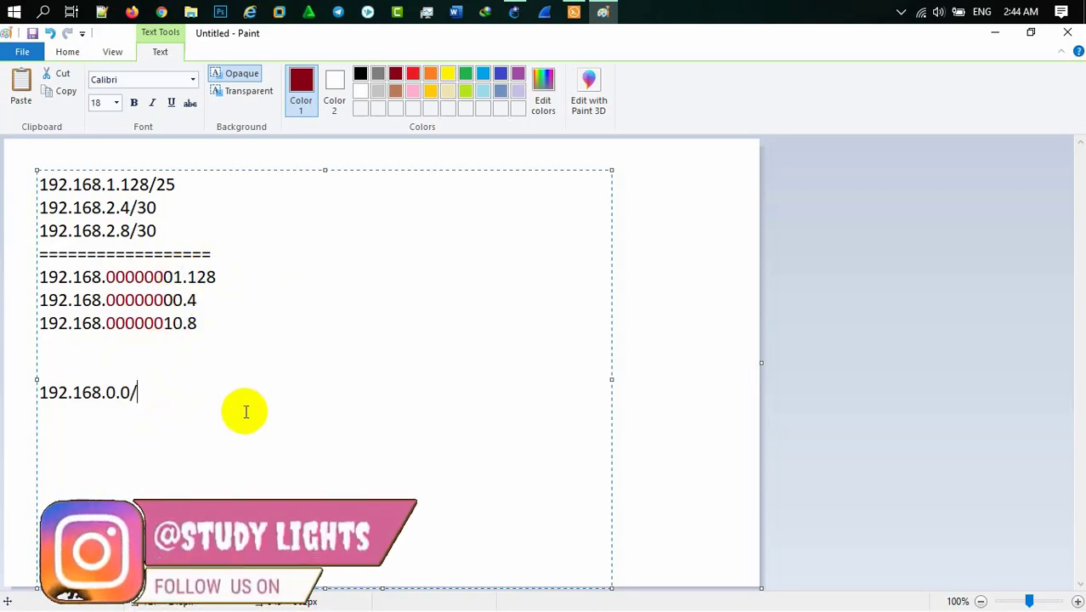
{"action": "left_click_drag", "start_coordinate": [39, 273], "coordinate": [197, 324]}
{"action": "left_click", "coordinate": [145, 391]}
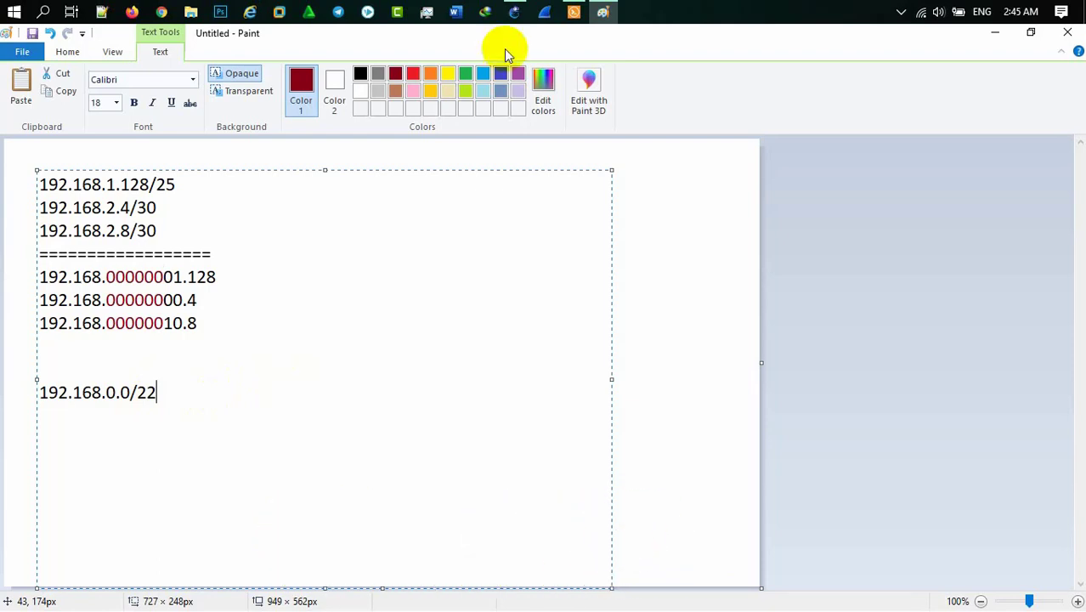
{"action": "left_click", "coordinate": [573, 15]}
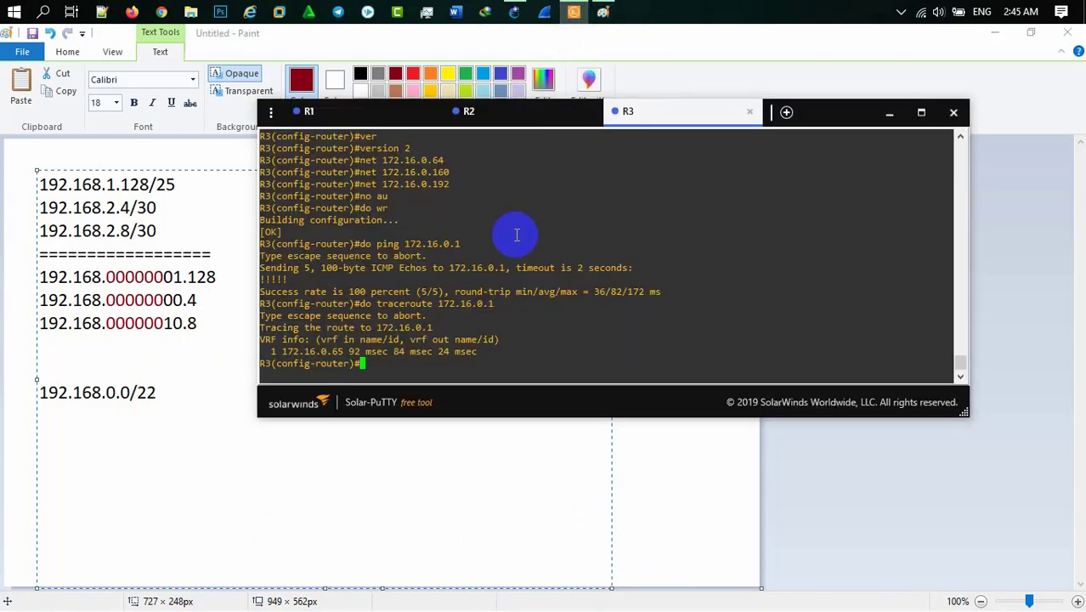